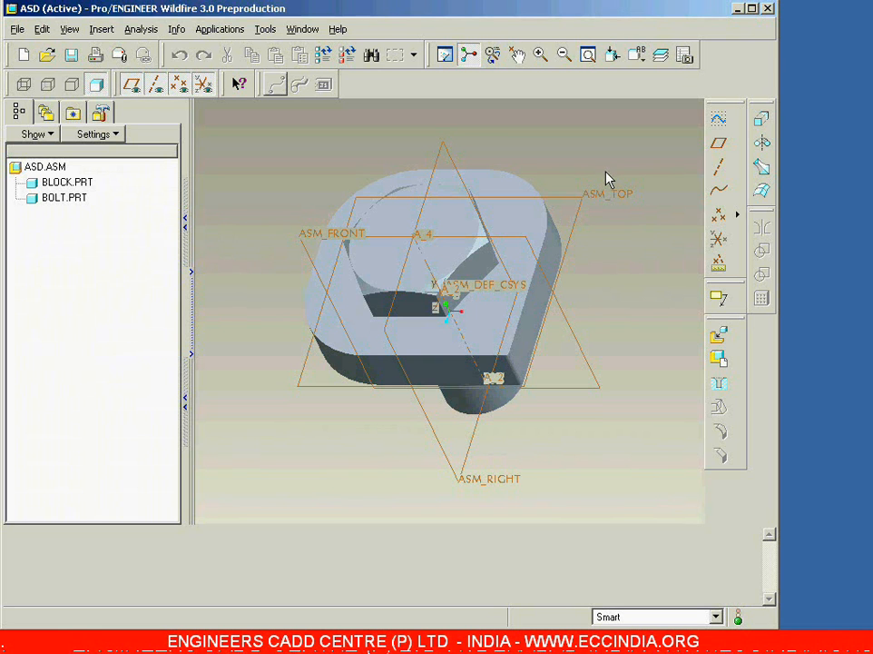
Step: Create a new solid part component named nut in the assembly, using the Create features method
mouse_move(620, 321)
middle_mouse_down()
mouse_move(624, 182)
mouse_move(625, 321)
middle_mouse_up()
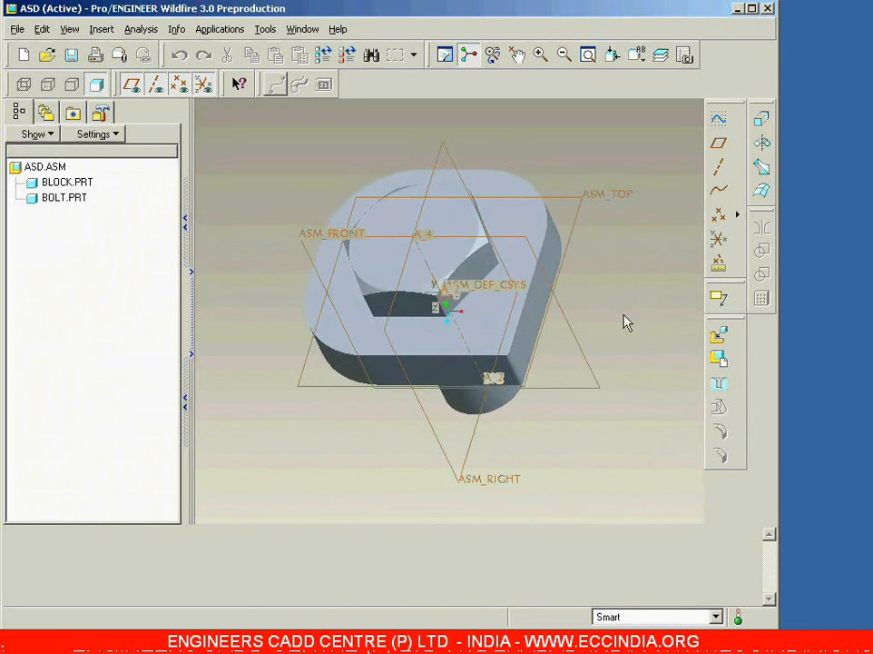
left_click(719, 362)
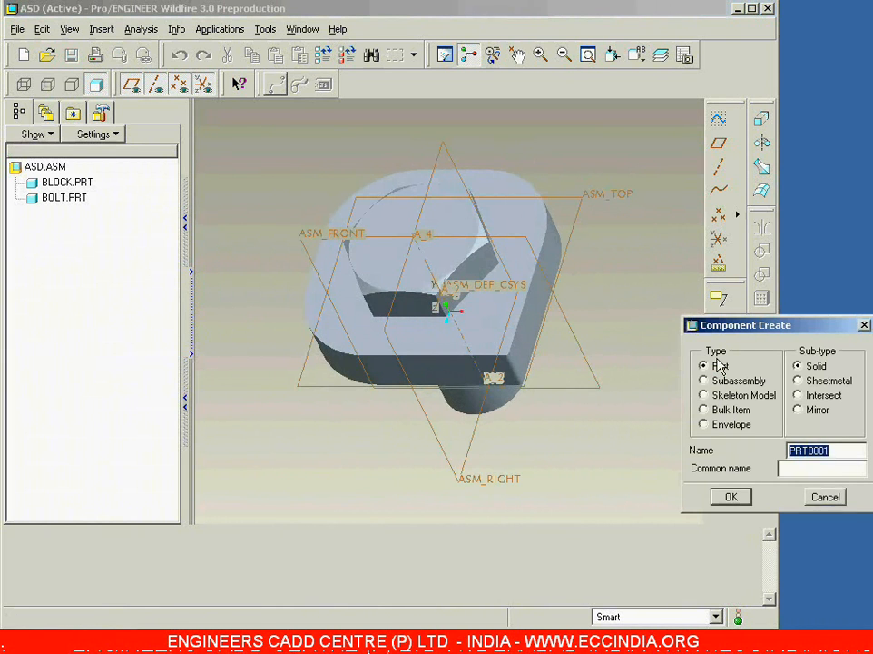
left_click_drag(783, 325, 714, 262)
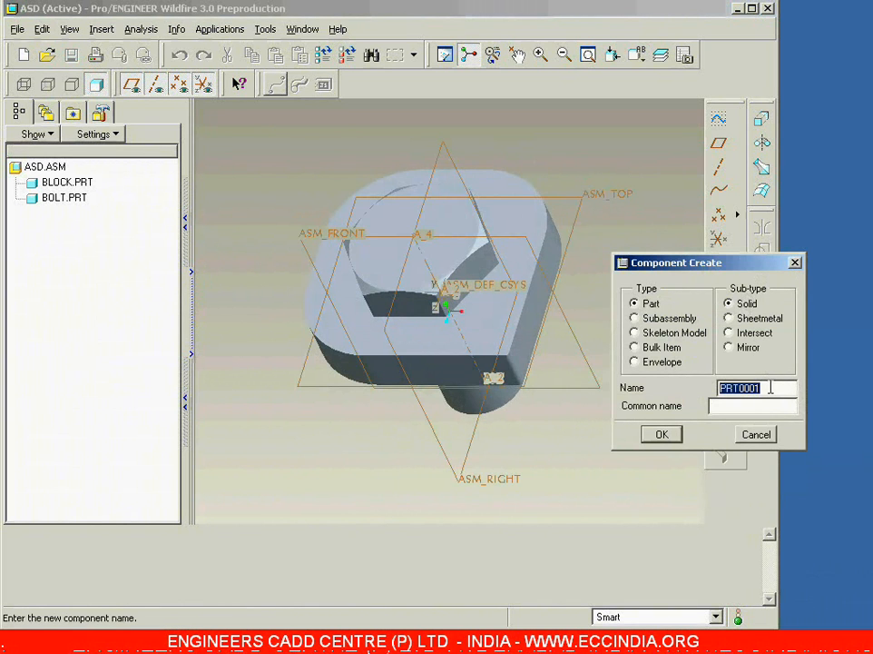
type("nut")
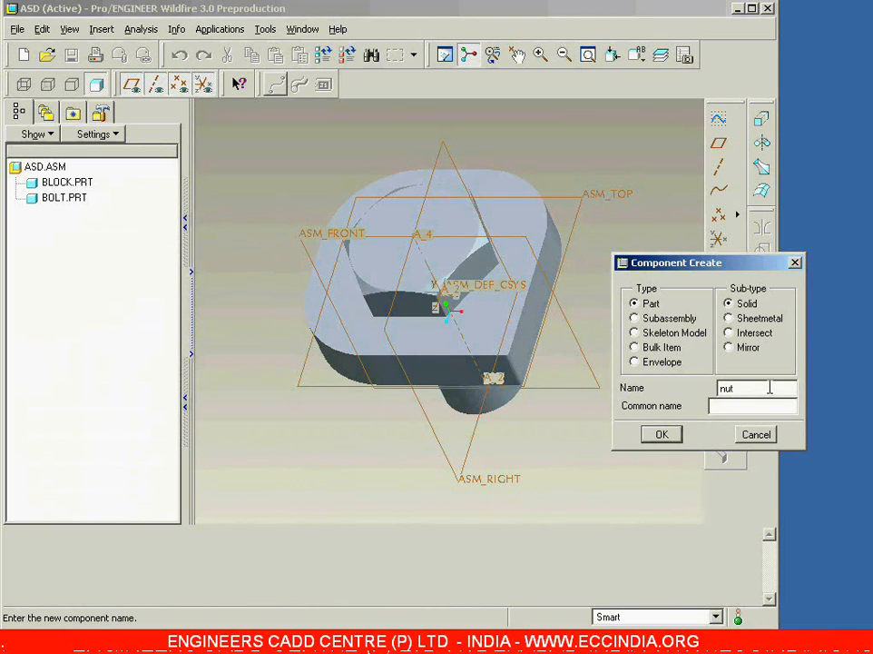
left_click(661, 437)
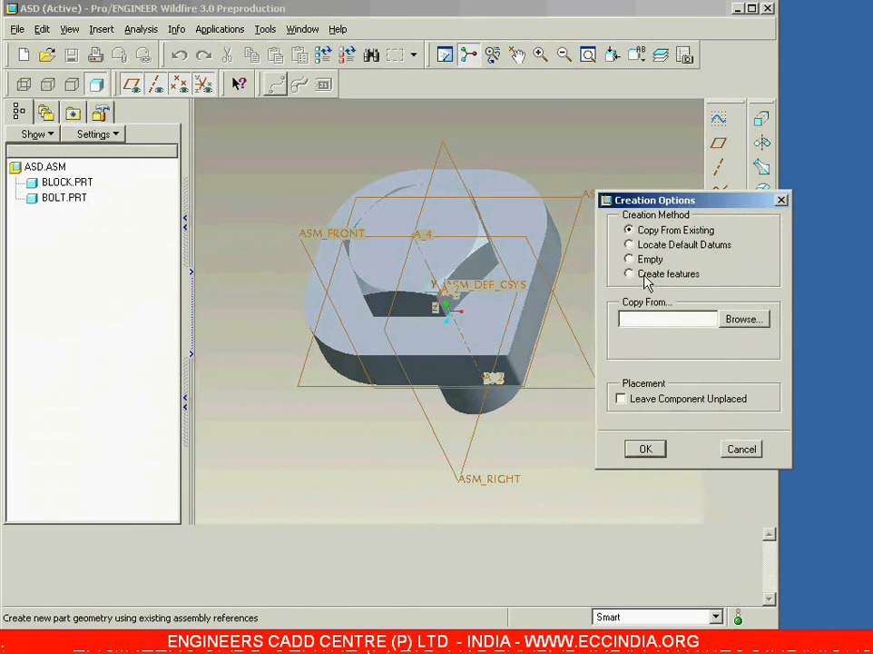
left_click(631, 273)
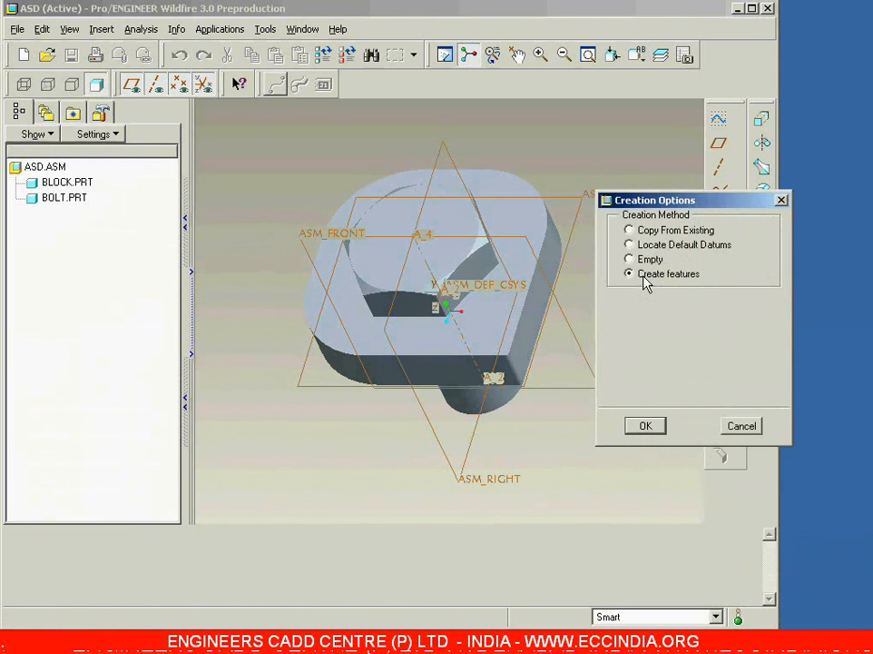
left_click(645, 429)
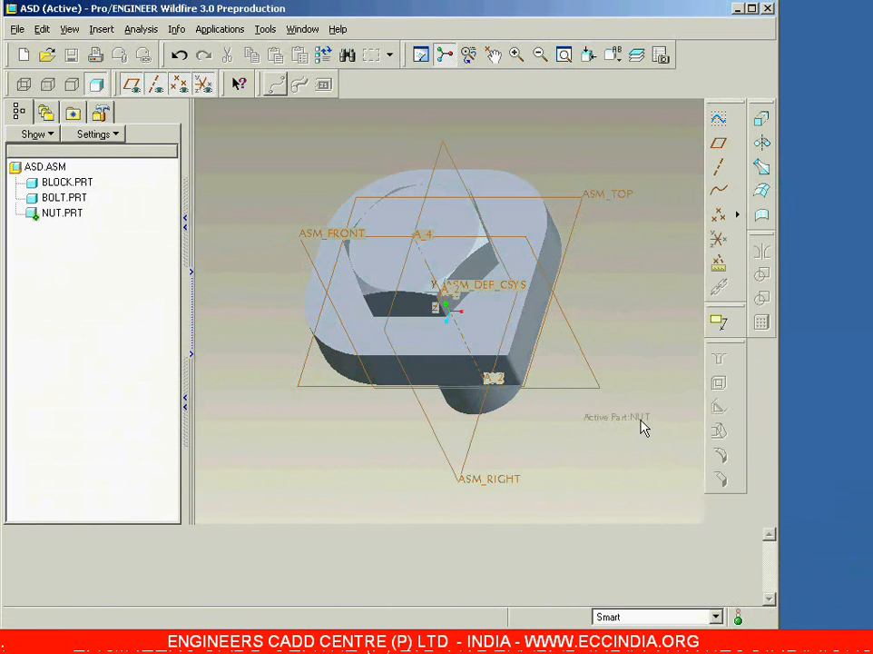
Step: Start an Extrude with an internal sketch on the block's underside, using ASM_RIGHT as the orientation reference facing Right
middle_click_drag(638, 310, 633, 215)
left_click(761, 121)
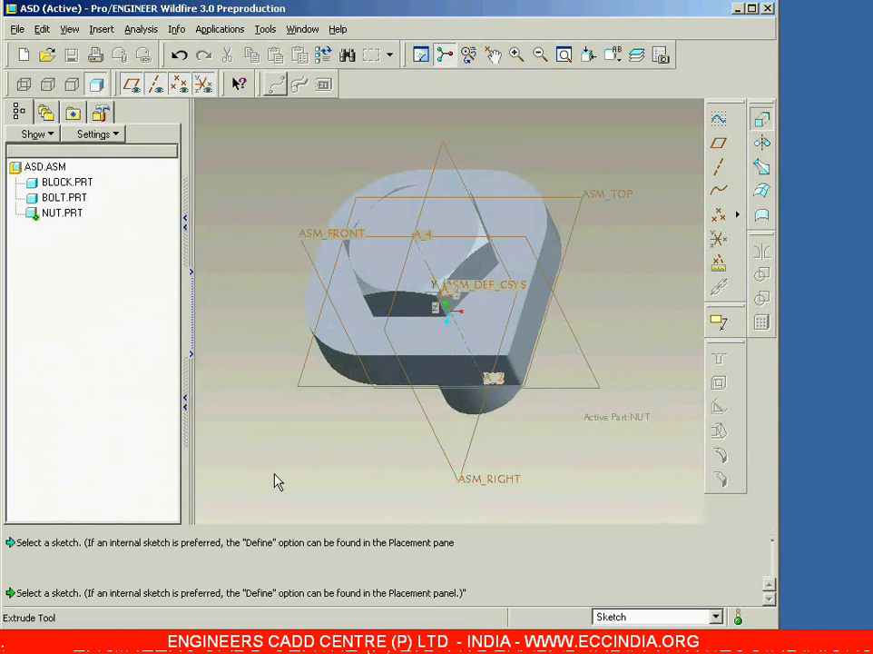
left_click(36, 536)
left_click(192, 517)
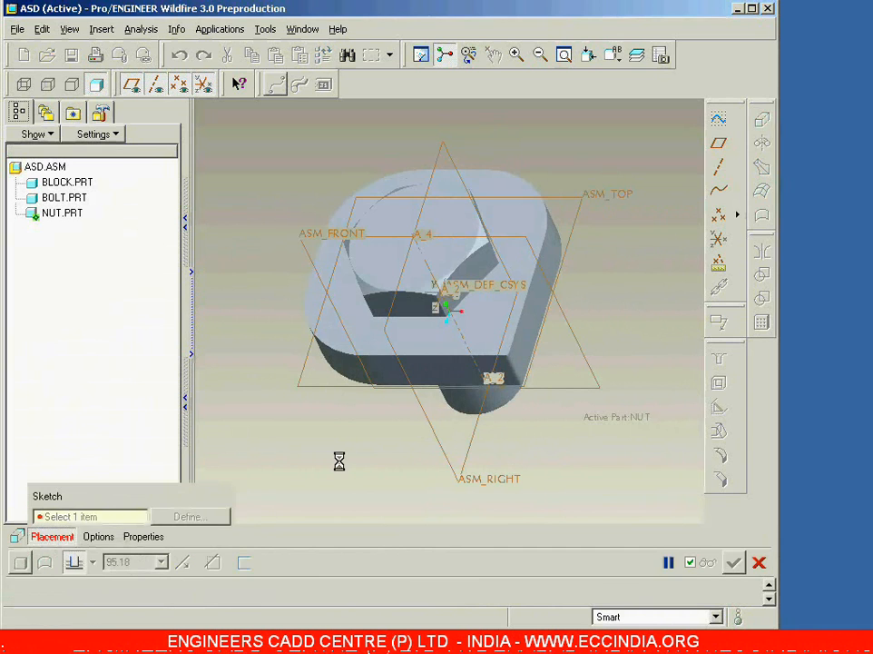
middle_click_drag(341, 467, 333, 389)
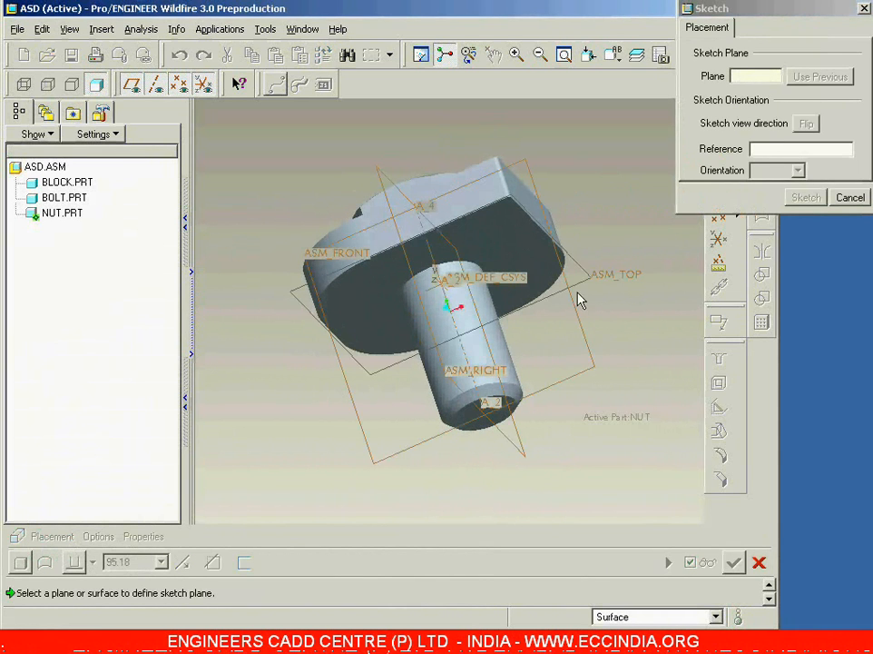
left_click(529, 254)
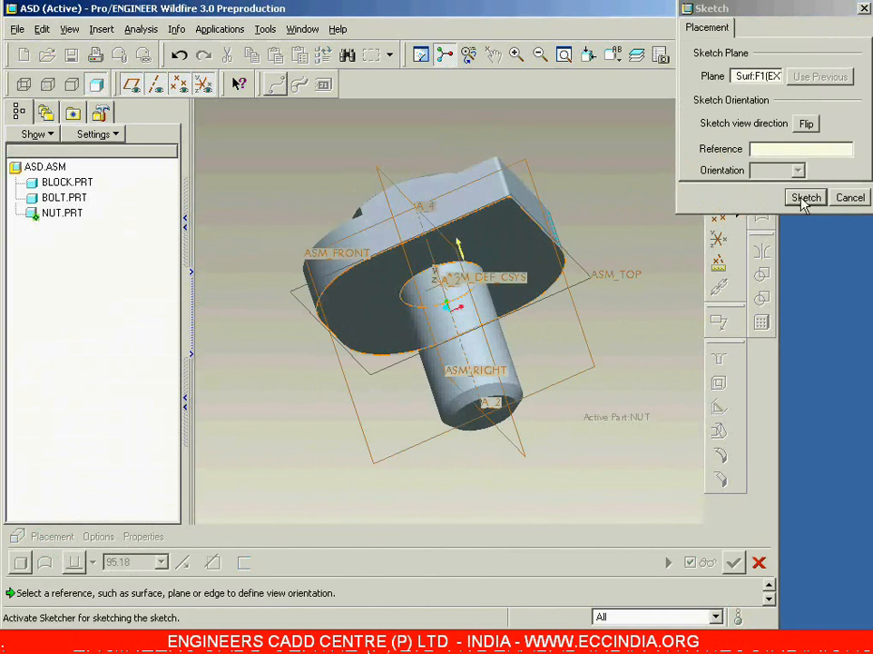
left_click(512, 460)
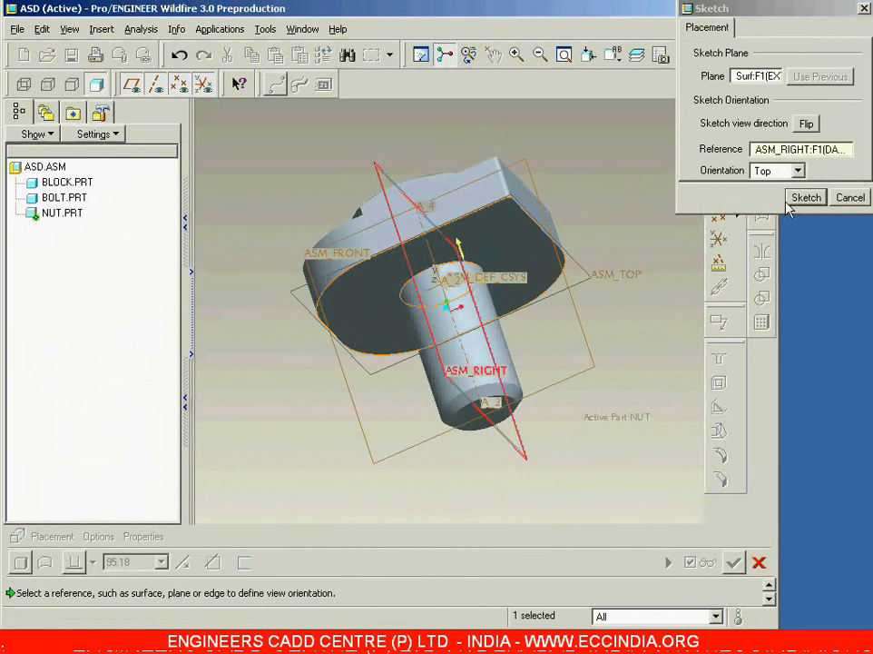
left_click(798, 171)
left_click(762, 225)
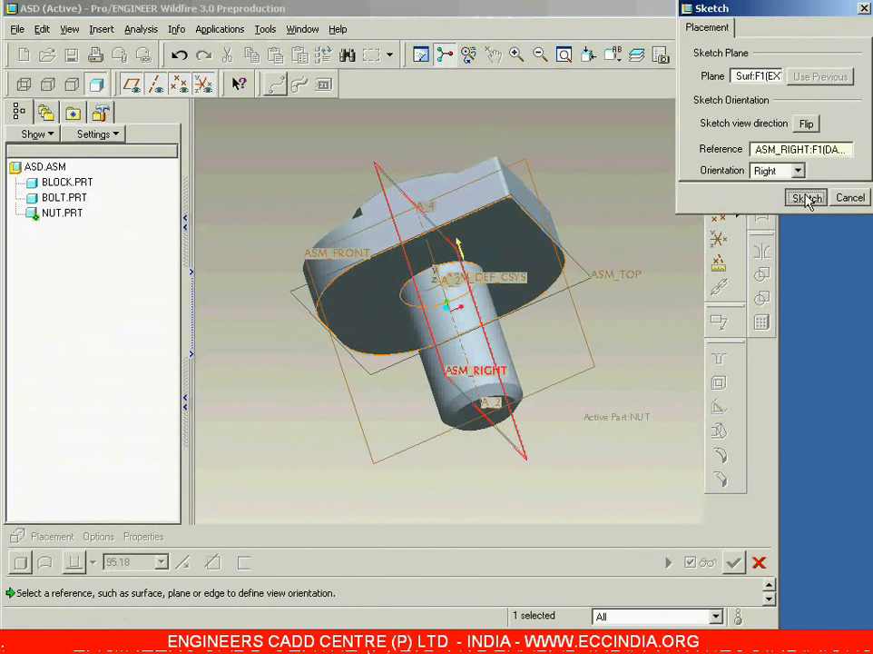
left_click(805, 197)
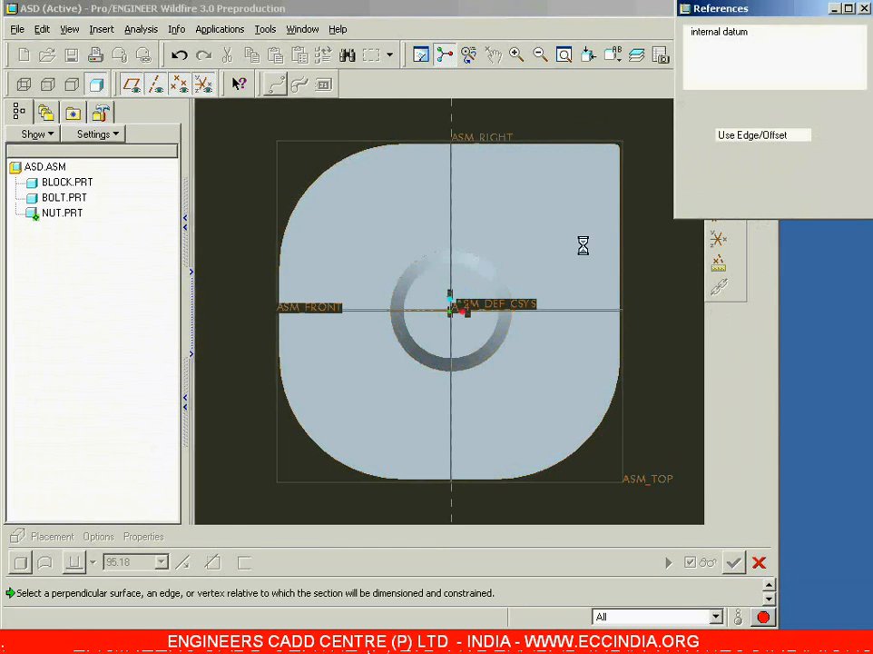
Step: Add the bolt shank's cylindrical surface as a sketch reference, keep the shaded display, and finish choosing references
left_click(469, 270)
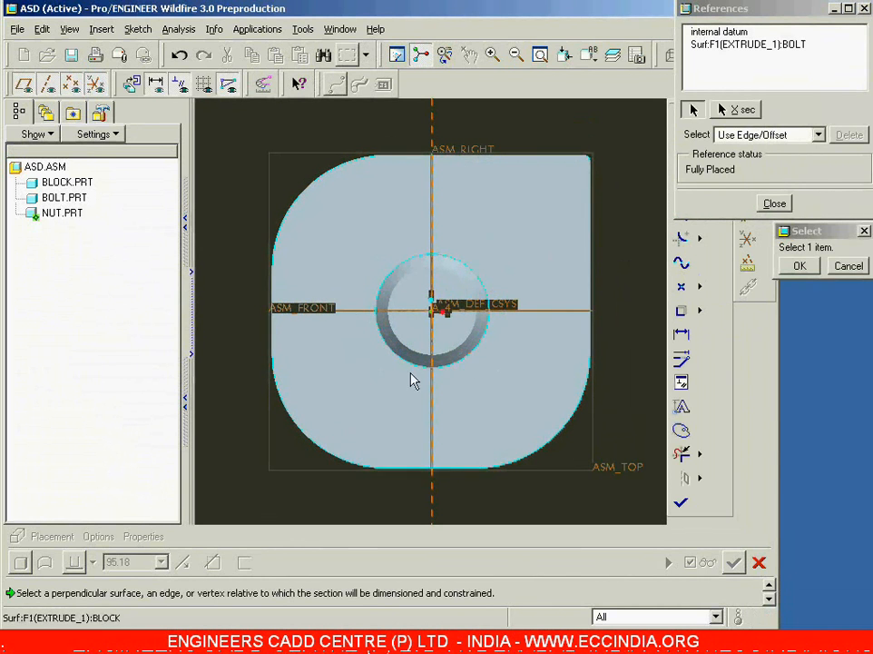
left_click(668, 56)
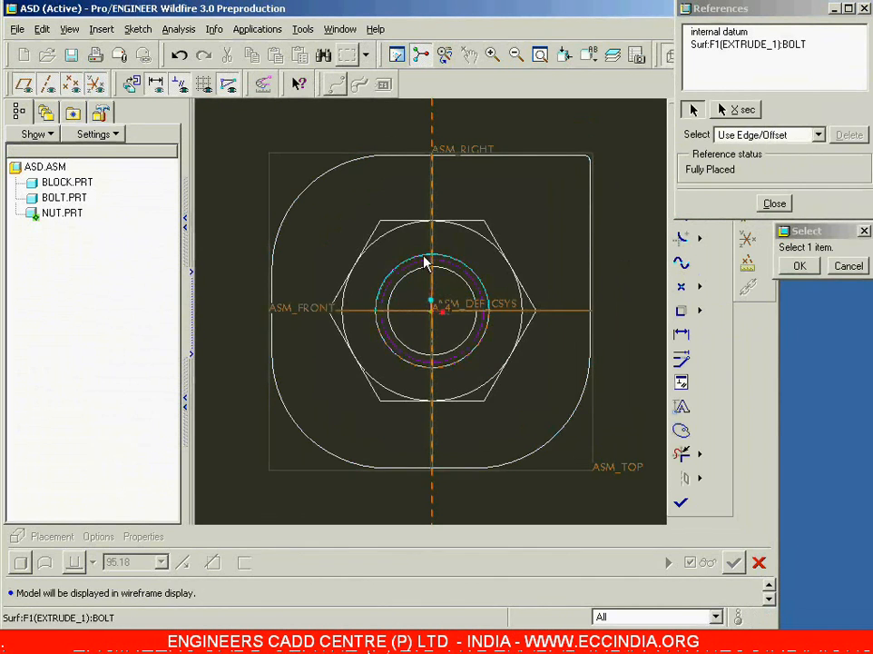
left_click_drag(764, 15, 781, 106)
left_click(744, 55)
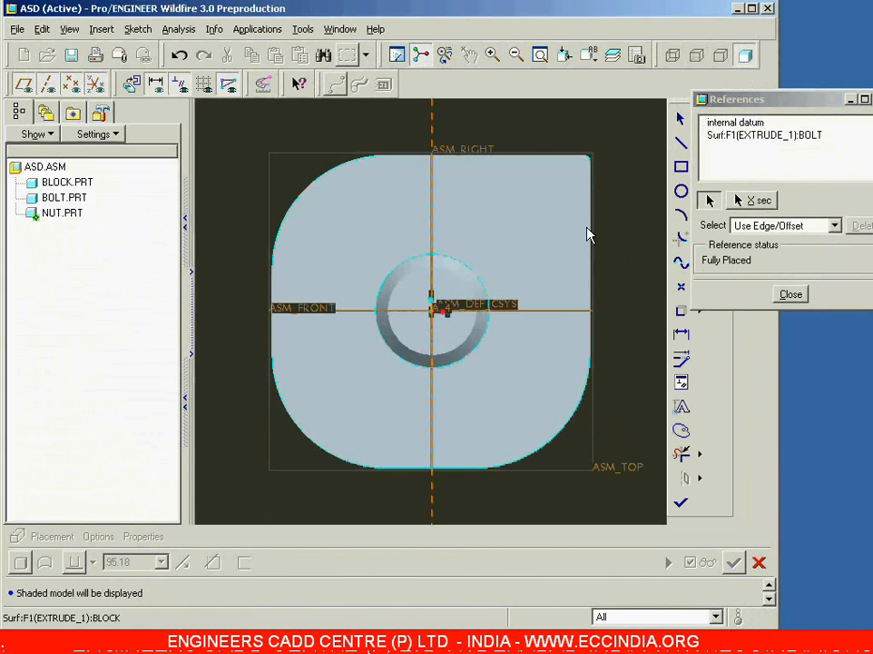
left_click(790, 294)
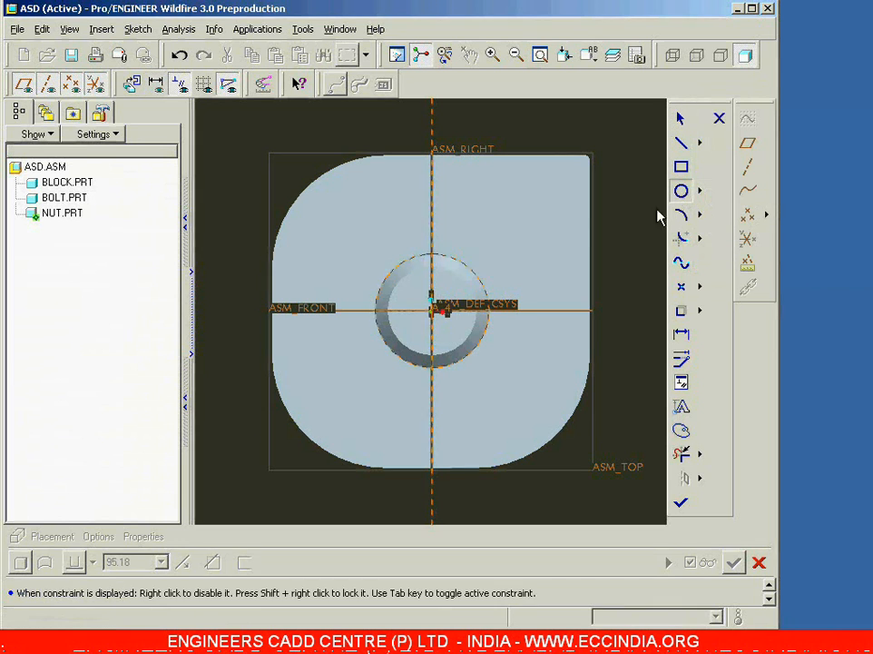
Step: Sketch two circles centred on the bolt axis: one matching the shank's outer edge and a larger one about 325 in diameter
left_click(432, 310)
left_click(472, 276)
left_click(432, 312)
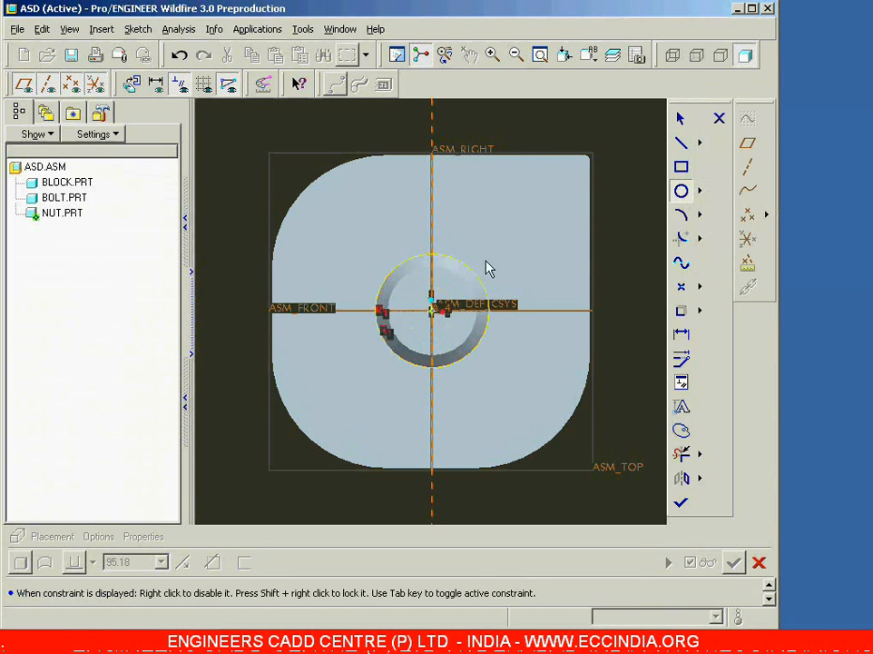
left_click(512, 250)
middle_click(553, 235)
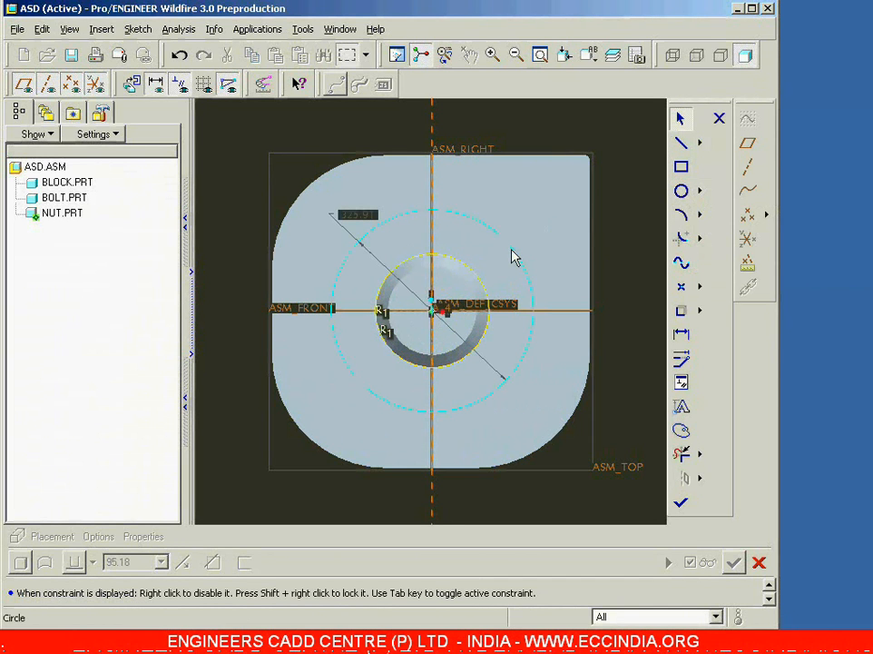
Step: Sketch two diagonal centerlines through the bolt axis, one rising to the upper right and one to the upper left
left_click(701, 143)
left_click(771, 140)
left_click(433, 313)
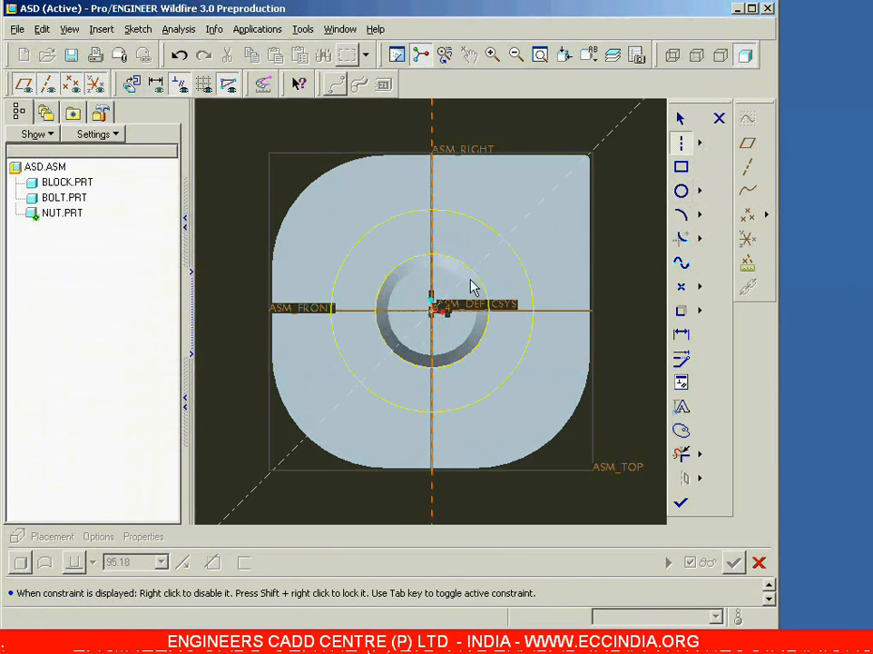
left_click(503, 238)
left_click(432, 312)
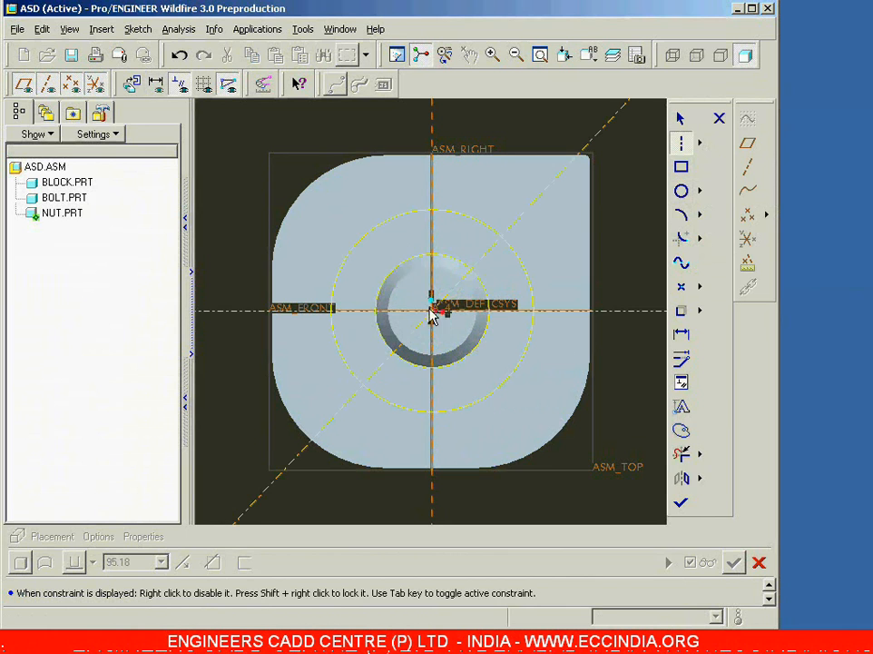
left_click(389, 256)
middle_click(542, 240)
left_click(548, 238)
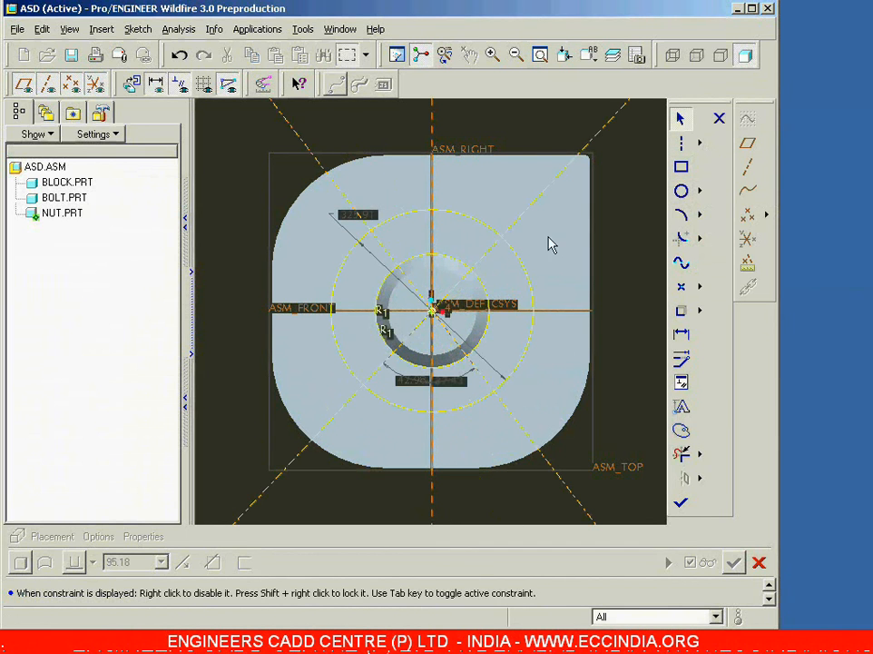
Step: Add the ASM_RIGHT and ASM_FRONT datum planes as sketch references
left_click(138, 29)
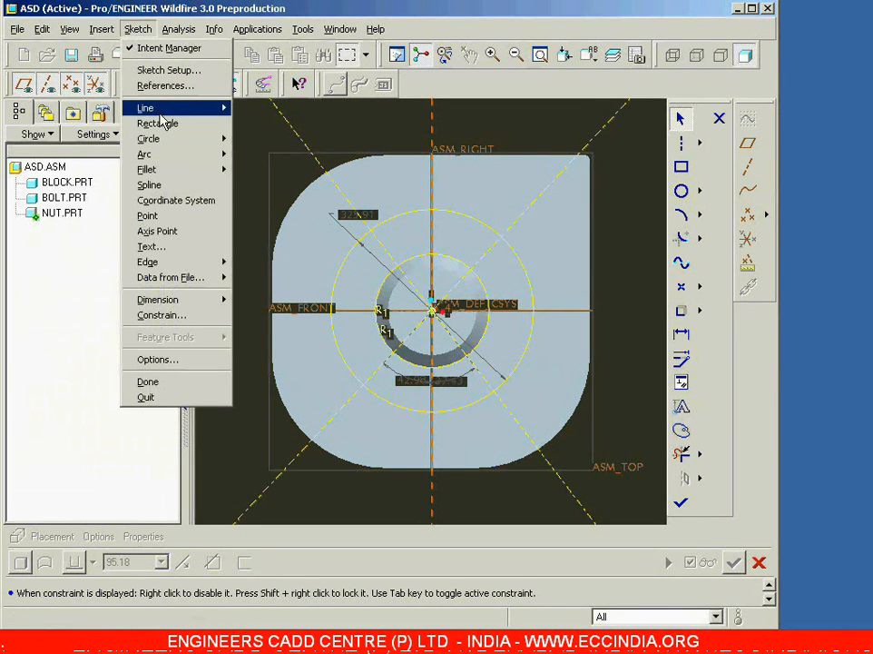
left_click(167, 85)
left_click(433, 237)
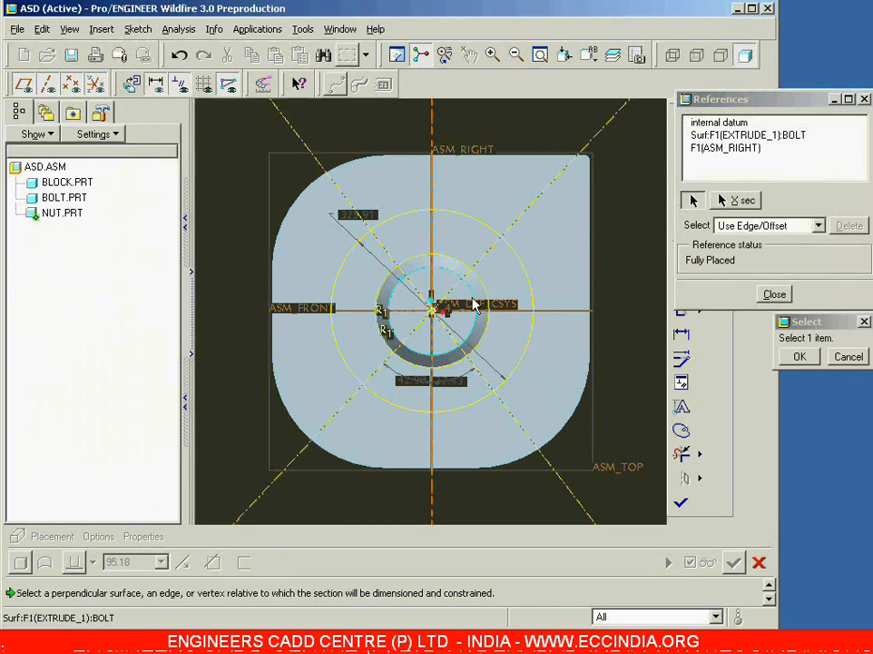
middle_click(656, 242)
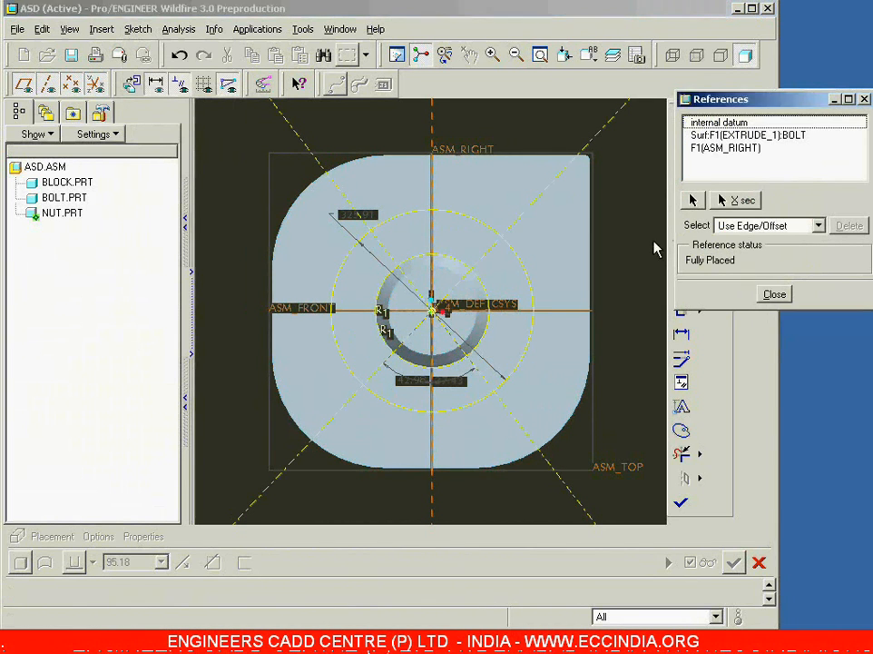
middle_click(615, 275)
left_click(681, 335)
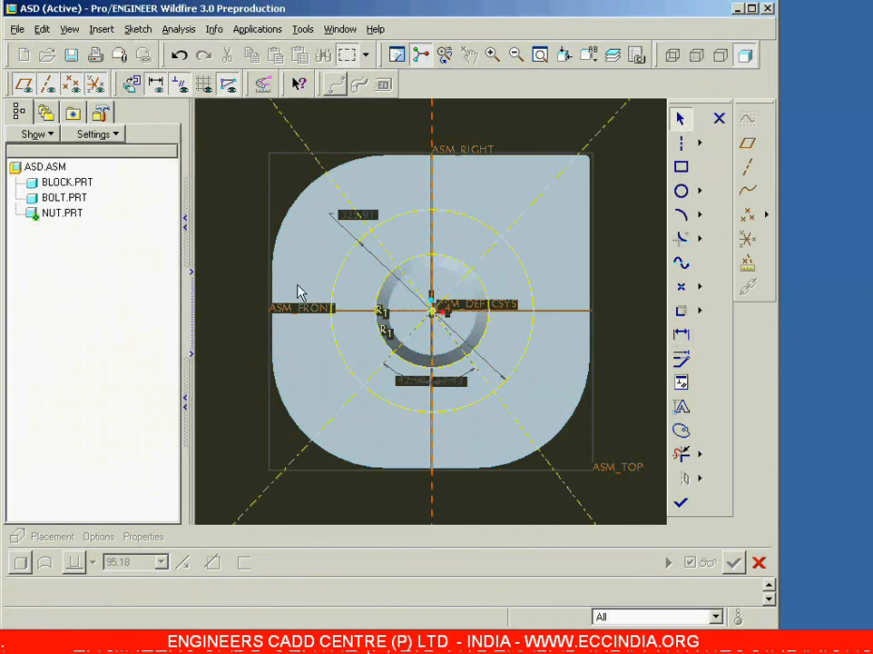
left_click(138, 29)
left_click(145, 84)
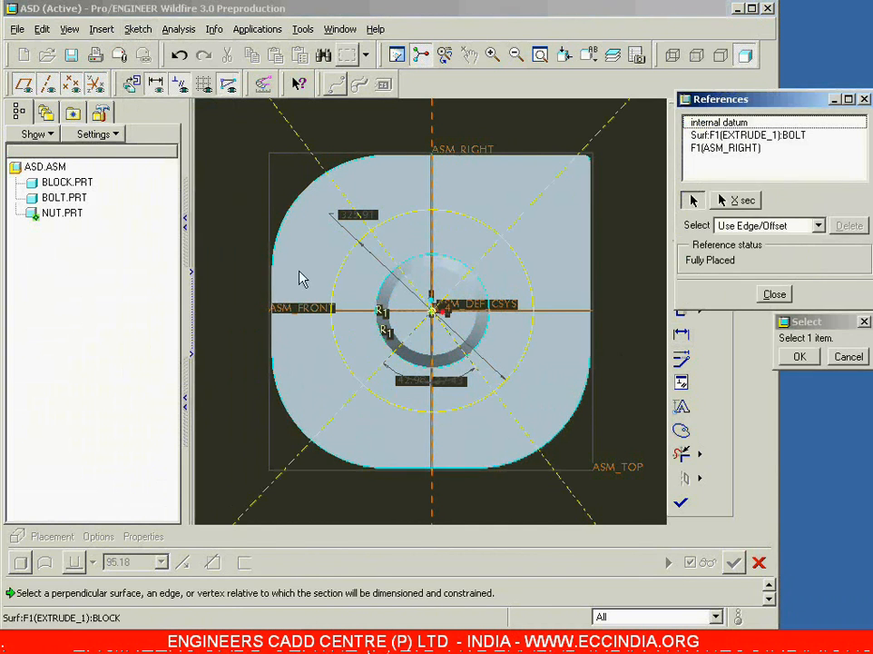
left_click(308, 316)
left_click(767, 293)
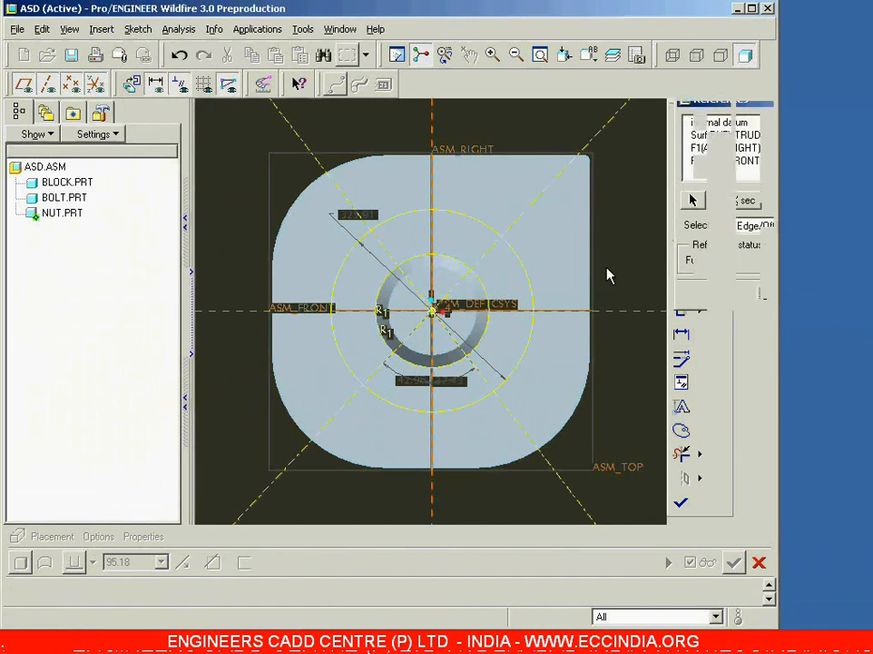
Step: Dimension the angle of each diagonal centerline from the horizontal ASM_FRONT reference
left_click(682, 333)
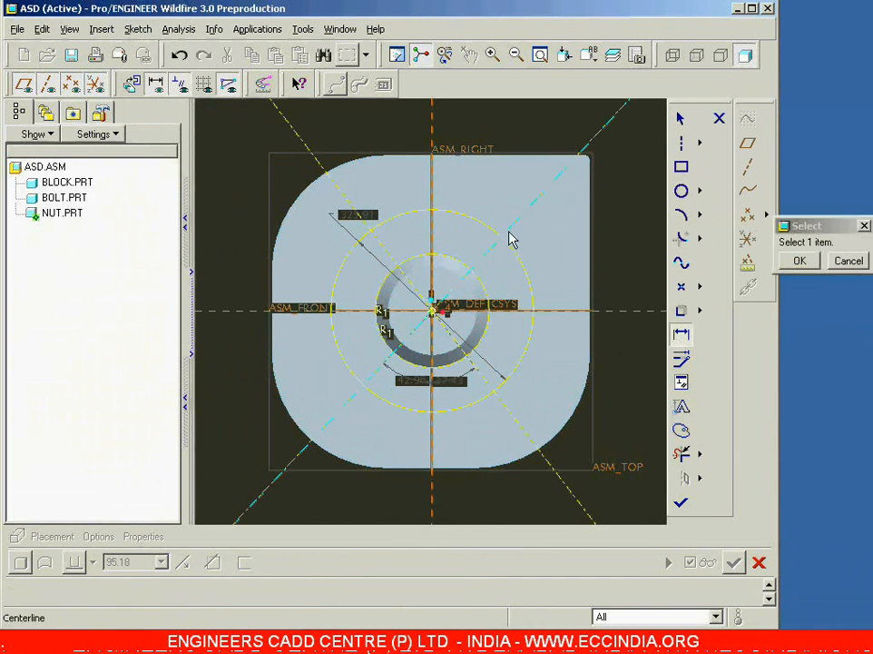
left_click(556, 312)
middle_click(555, 278)
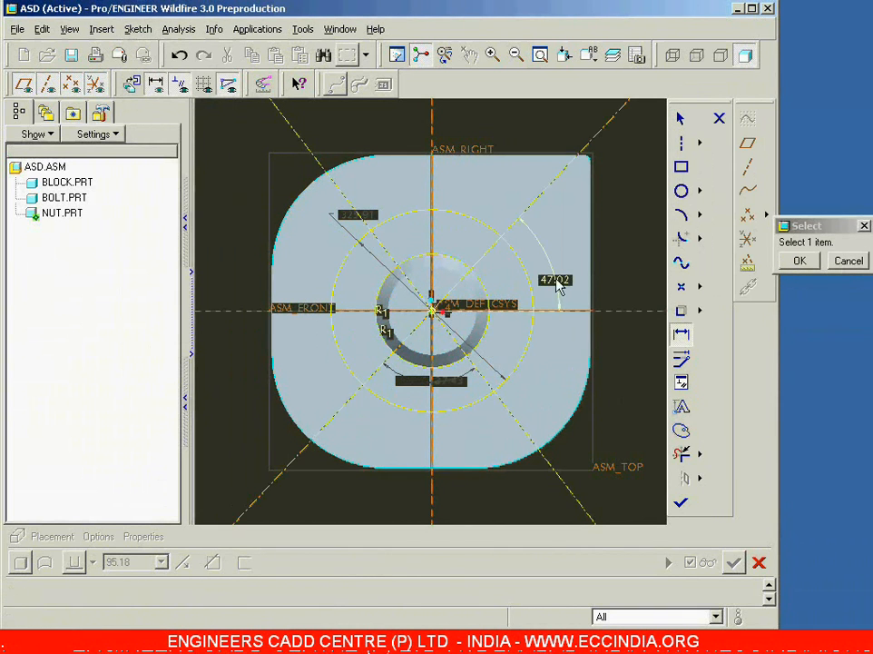
left_click(382, 247)
left_click(314, 309)
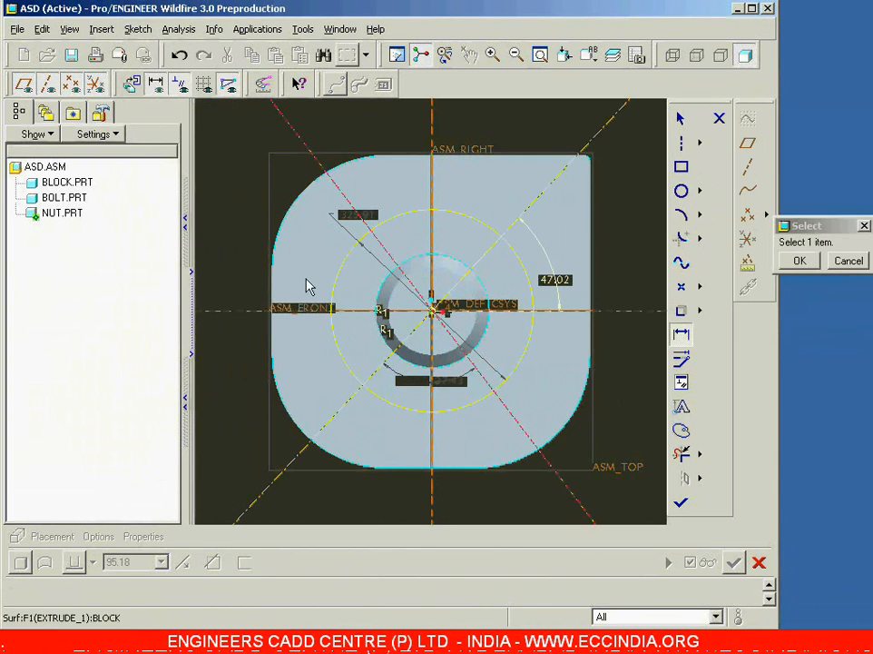
middle_click(320, 284)
middle_click(520, 298)
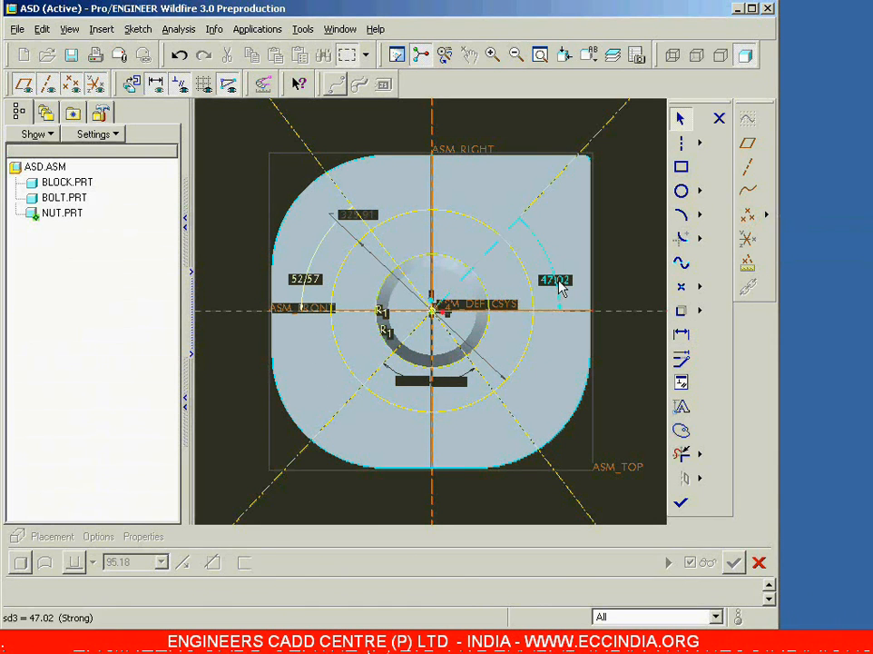
Step: Set the angle between the upper-right centerline and ASM_FRONT to 60 degrees
double_click(557, 279)
type("6")
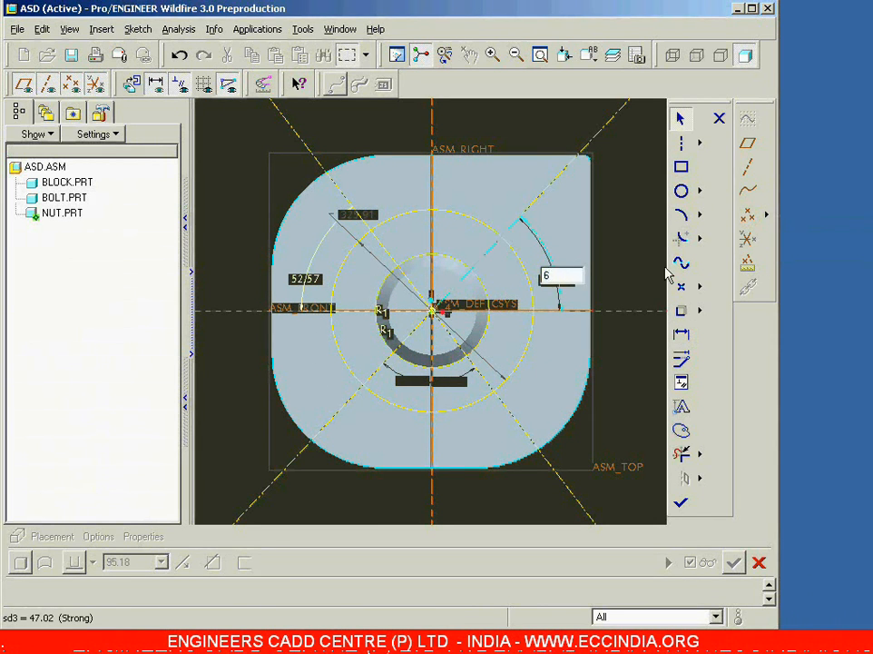
type("0")
key("Return")
Step: Set the angle between the upper-left centerline and ASM_FRONT to 60 degrees
double_click(307, 278)
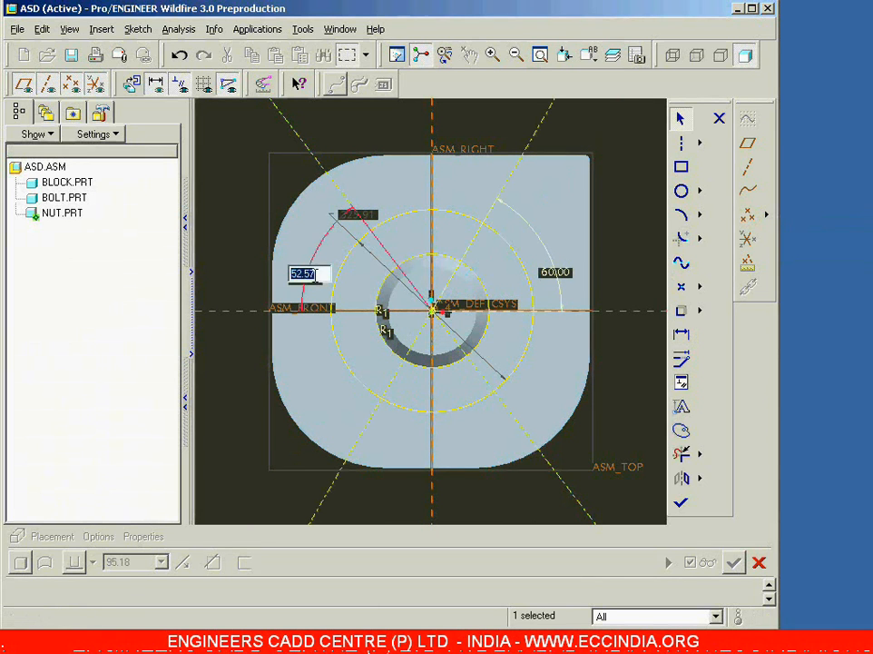
type("60")
key("Return")
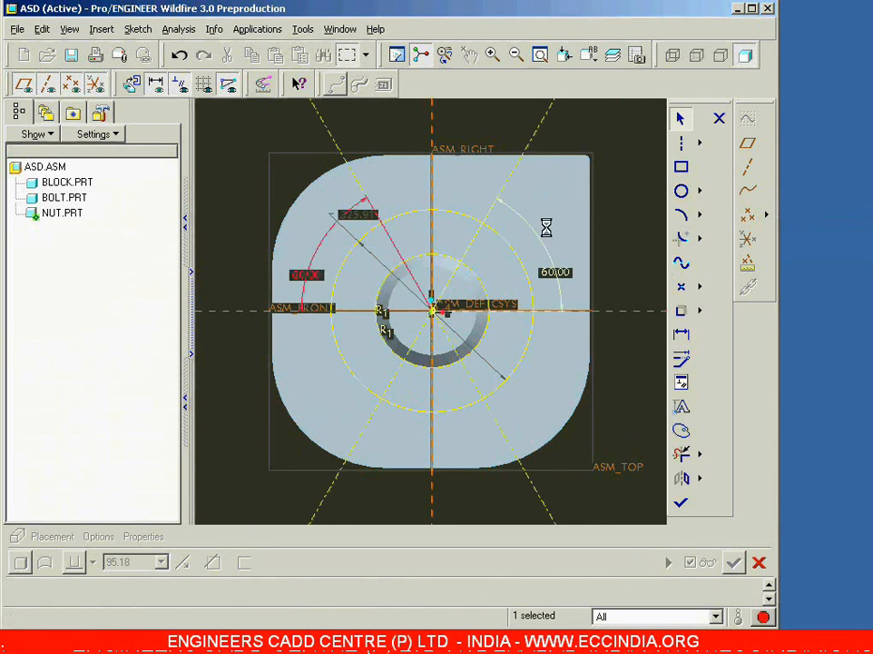
Step: Sketch a closed hexagon around the bolt shank, with its corners where the outer circle crosses the diagonal centerlines and ASM_FRONT
left_click(700, 144)
left_click(718, 148)
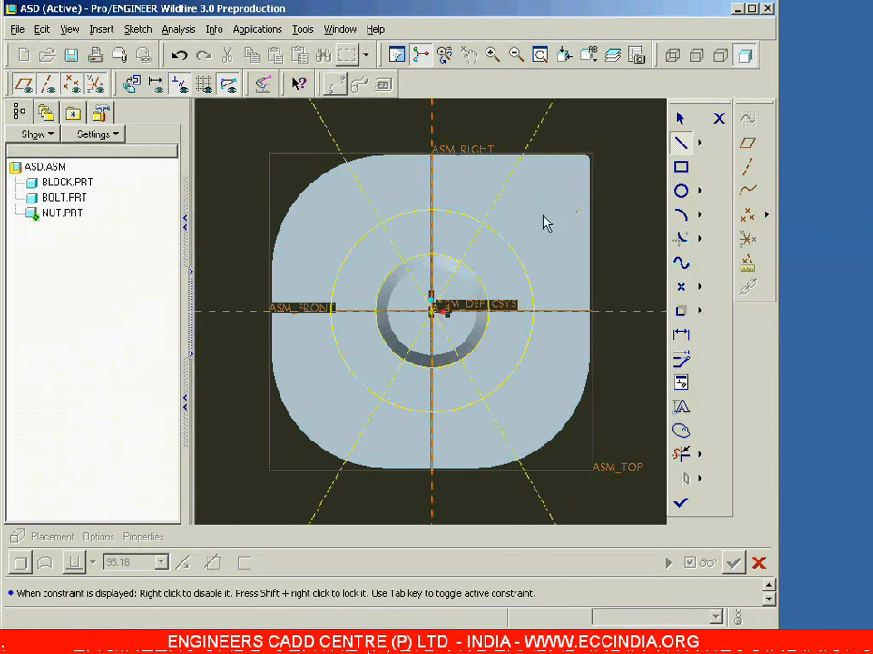
left_click(481, 225)
left_click(381, 223)
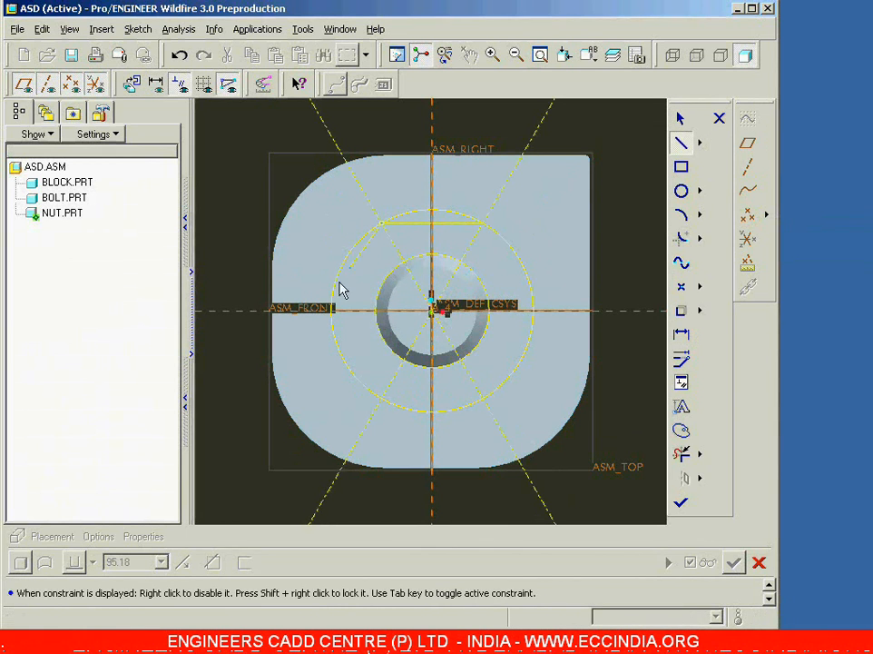
left_click(332, 310)
left_click(381, 399)
left_click(481, 399)
left_click(532, 310)
left_click(481, 224)
middle_click(532, 204)
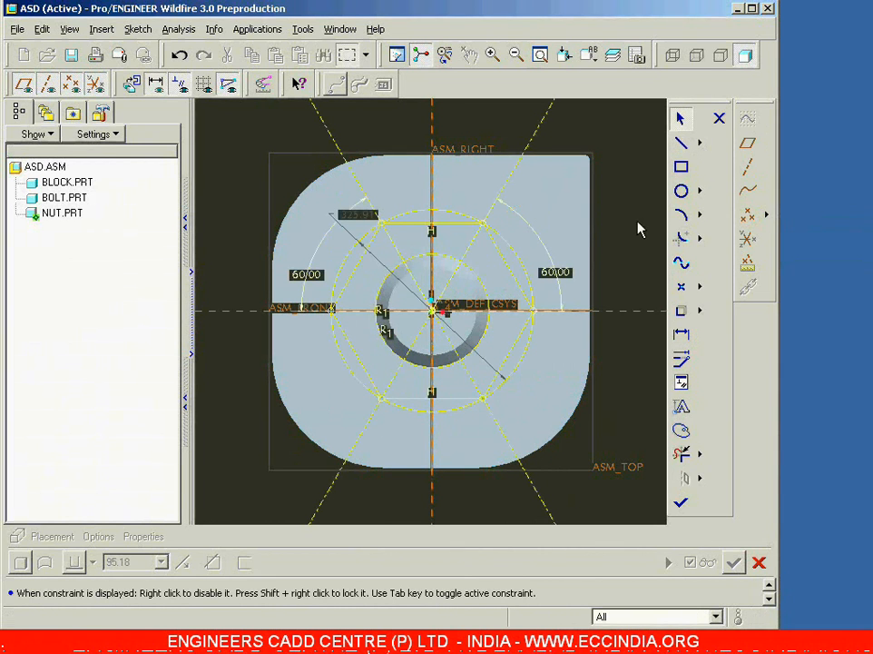
Step: Convert the outer circle around the hexagon to construction geometry and finish the sketch
left_click(519, 264)
right_click(542, 254)
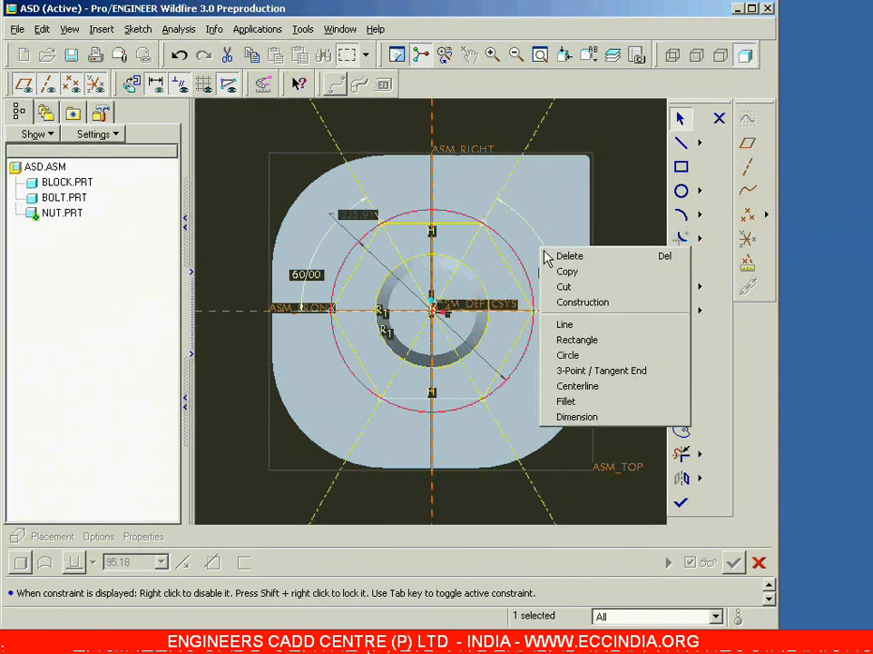
left_click(579, 302)
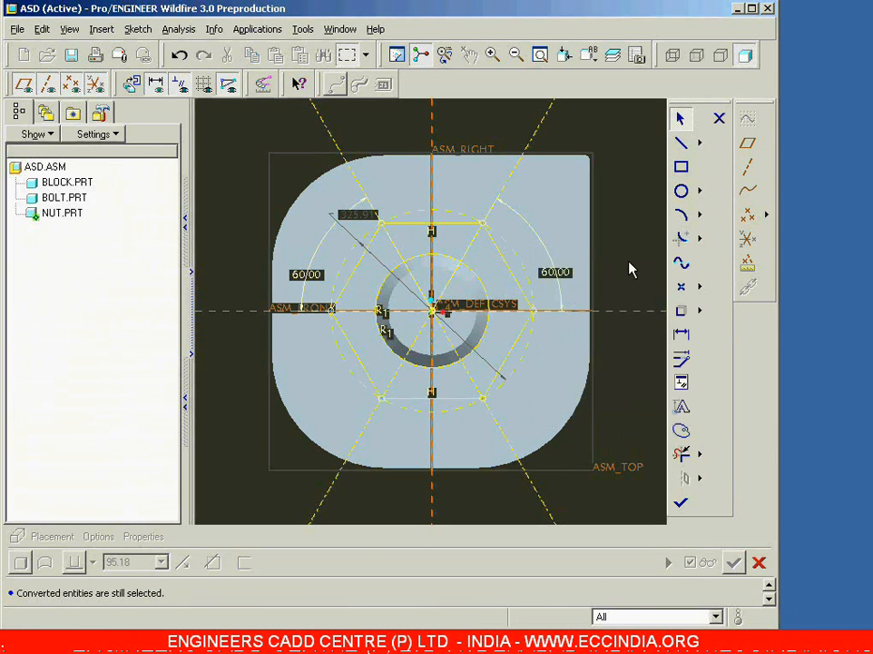
left_click(681, 502)
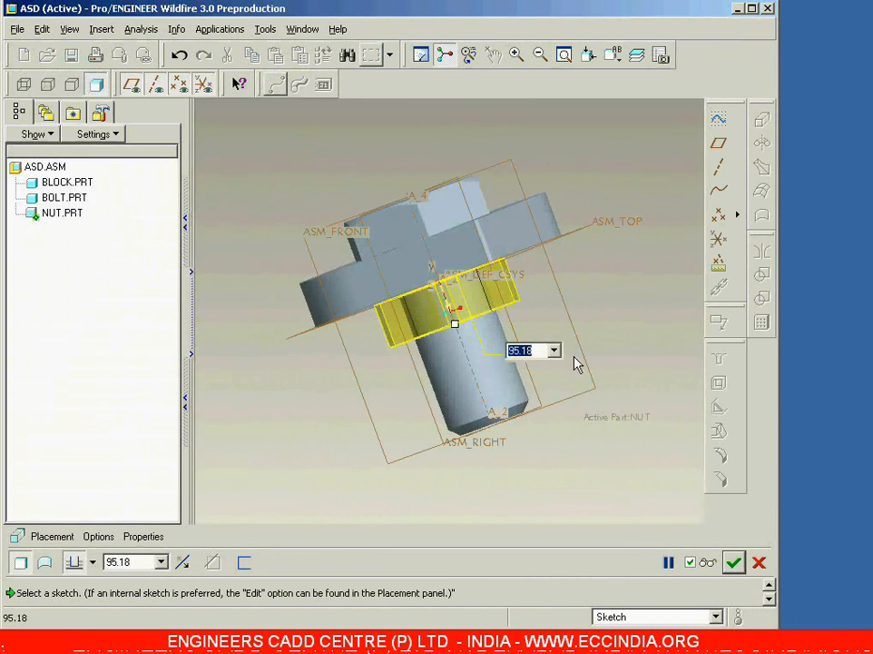
Step: Extrude the hexagonal nut profile to a depth of 80 and complete the feature
type("80")
key("Return")
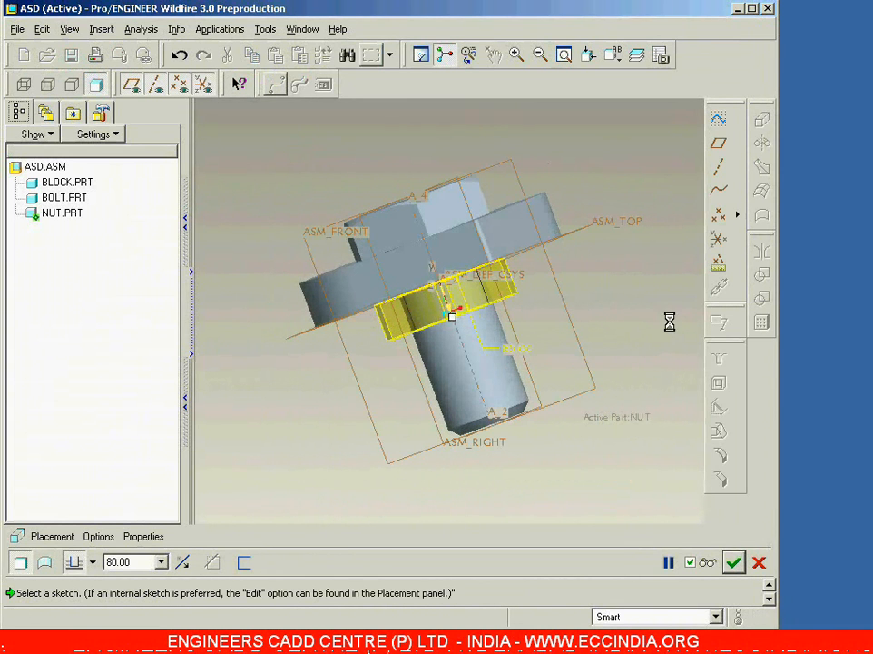
left_click(735, 564)
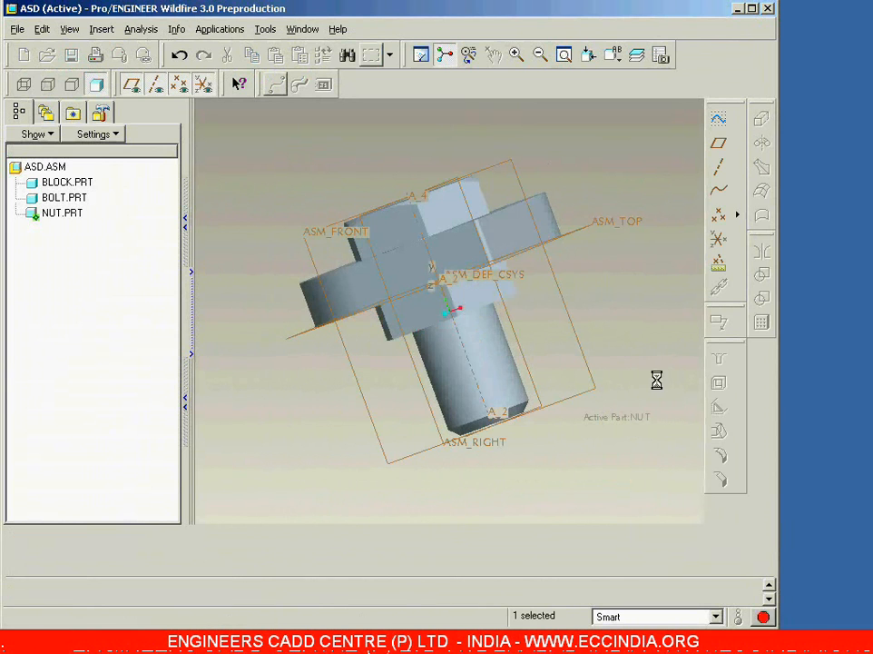
middle_click_drag(657, 371, 647, 299)
key("ctrl+d")
key("ctrl+d")
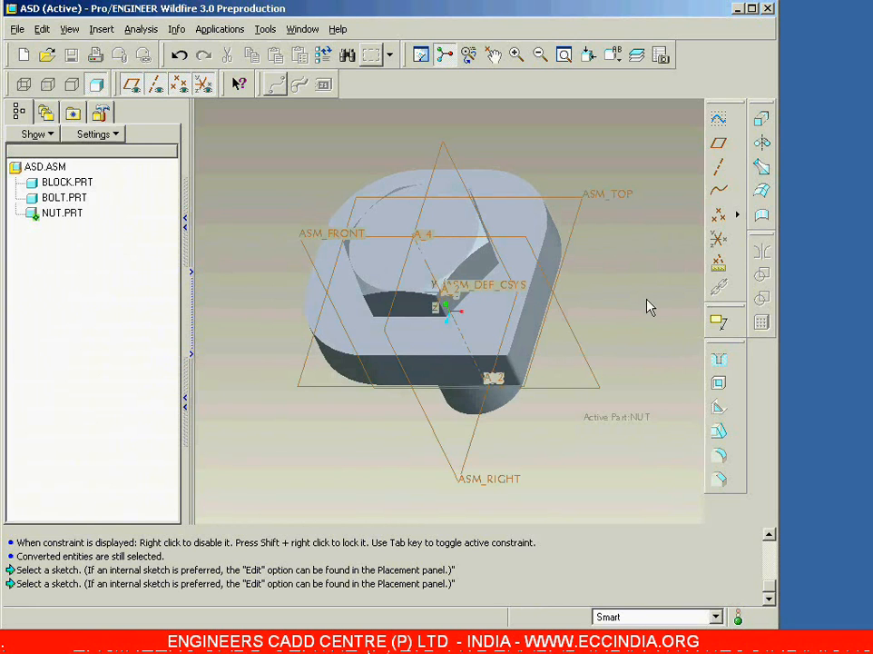
Step: Start a material-removing Revolve with its sketch on ASM_RIGHT, using the block's upper face as the Top orientation reference
left_click(760, 143)
left_click(319, 562)
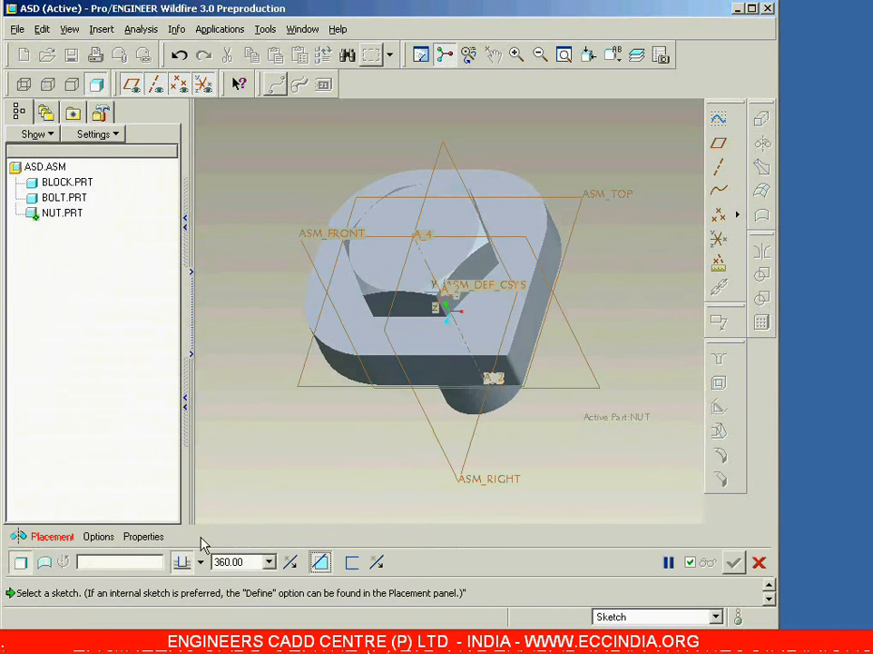
left_click(53, 536)
left_click(148, 475)
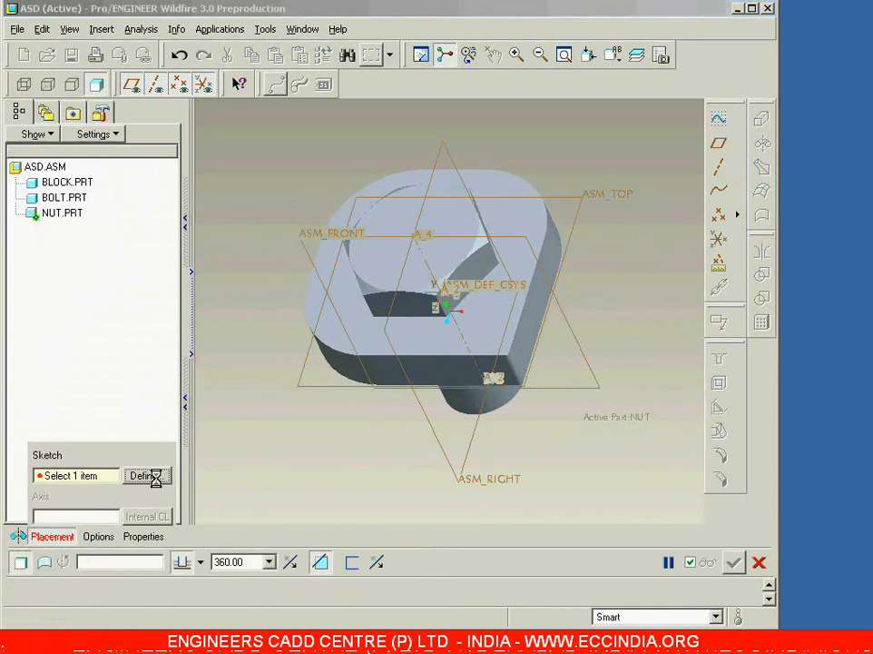
left_click(454, 473)
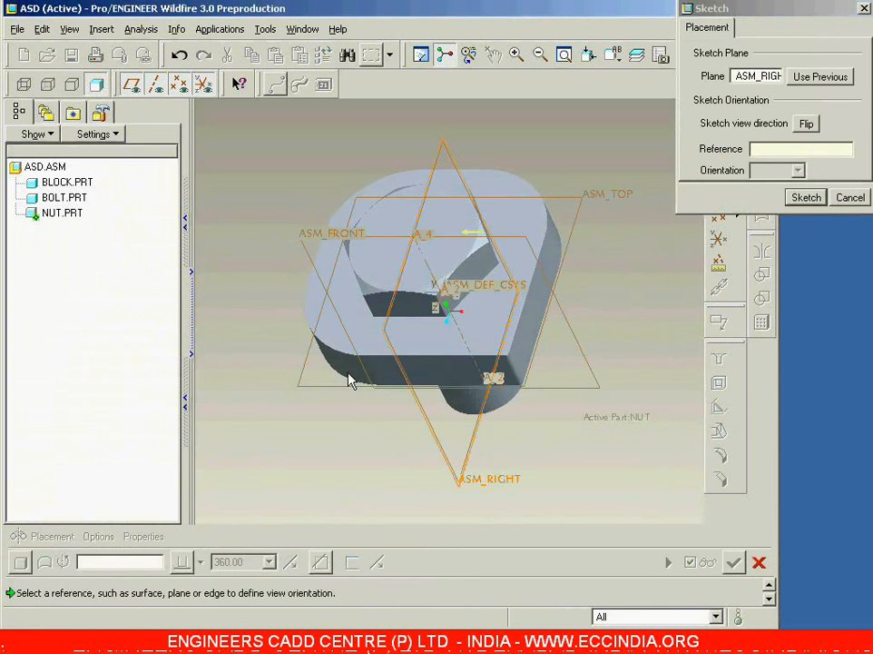
left_click(522, 207)
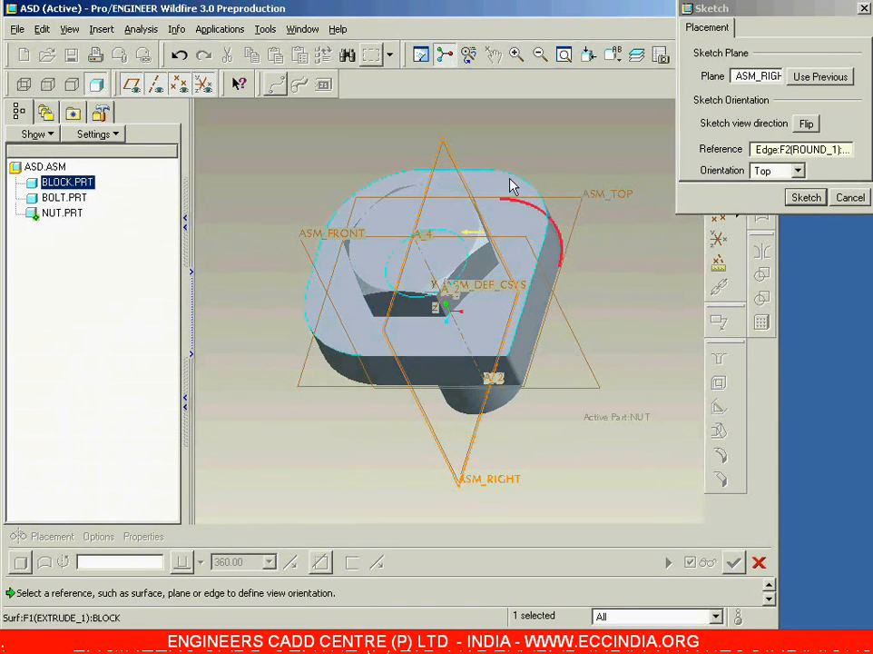
left_click(502, 181)
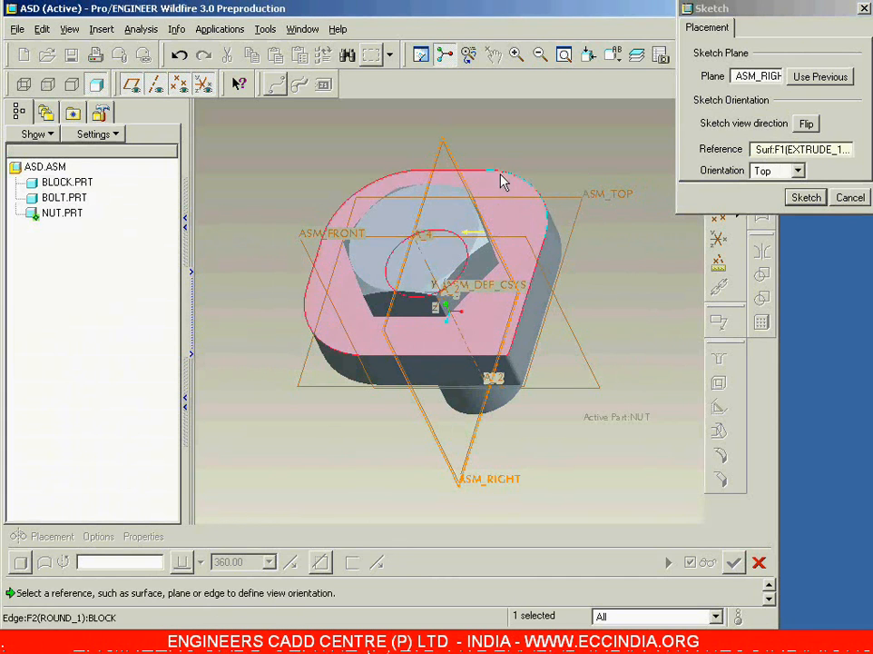
left_click(811, 196)
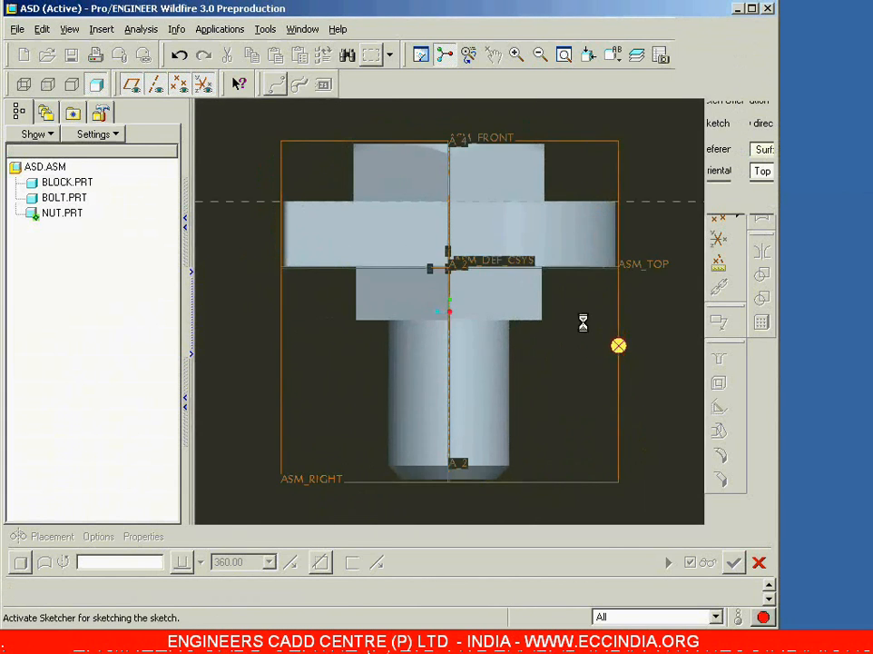
Step: Add the nut's lower face, the ASM_TOP datum plane and the nut's right side face as sketch references
left_click(505, 298)
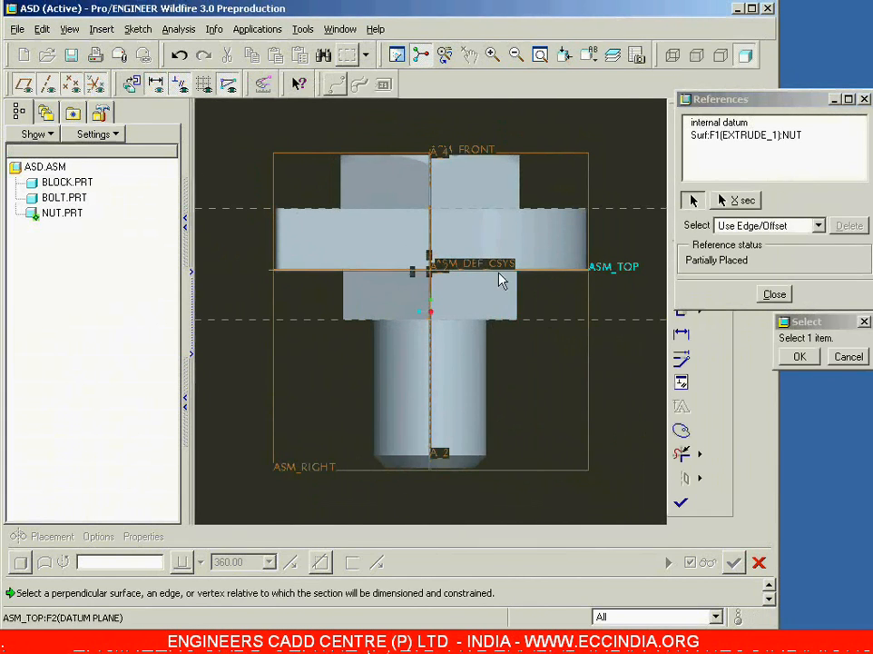
left_click(498, 277)
left_click(519, 302)
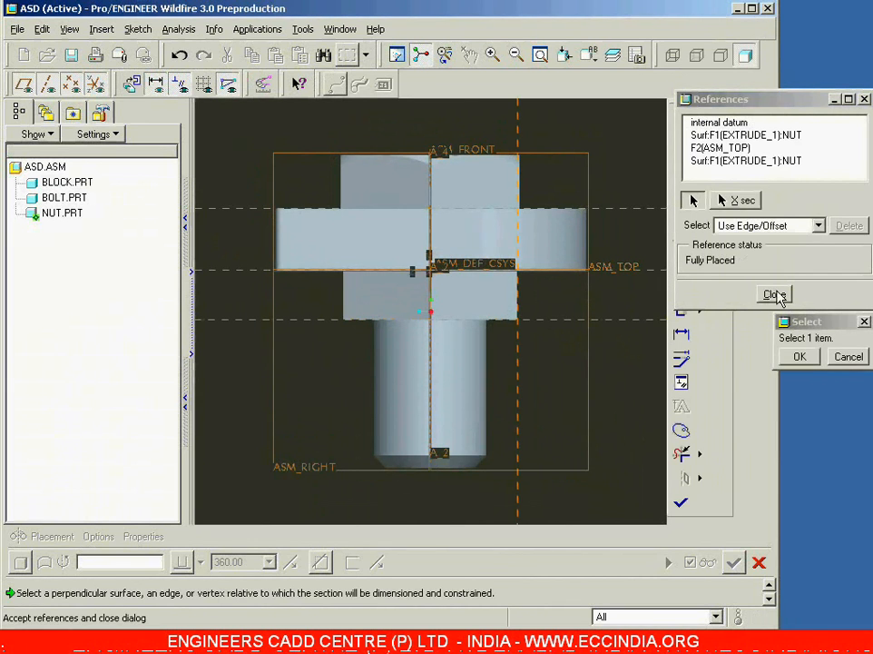
left_click(774, 294)
scroll(545, 296, "down", 3)
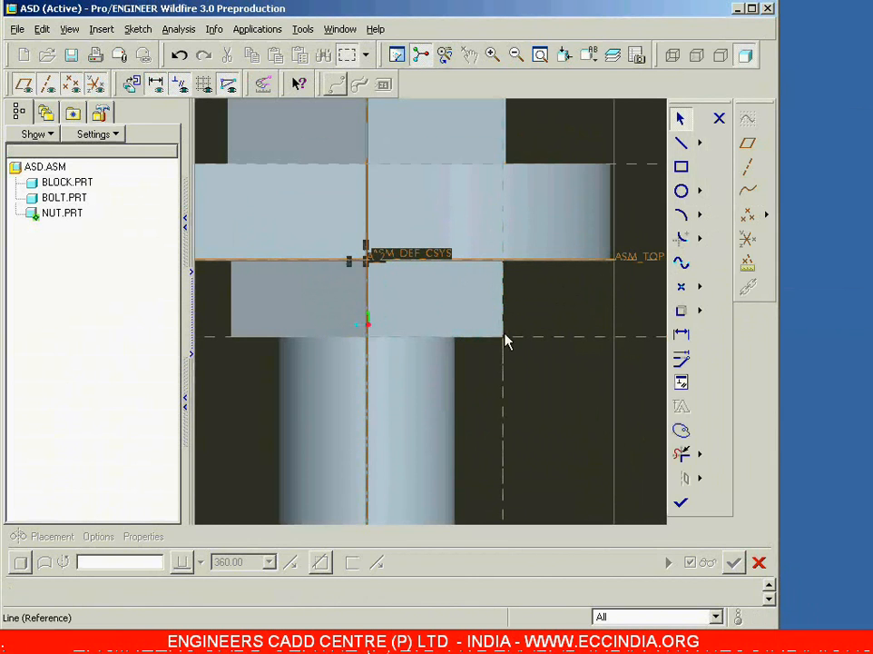
Step: Sketch two equal closed right triangles about 31 high outside the nut, pointing to its upper-right and lower-right corners
left_click(680, 145)
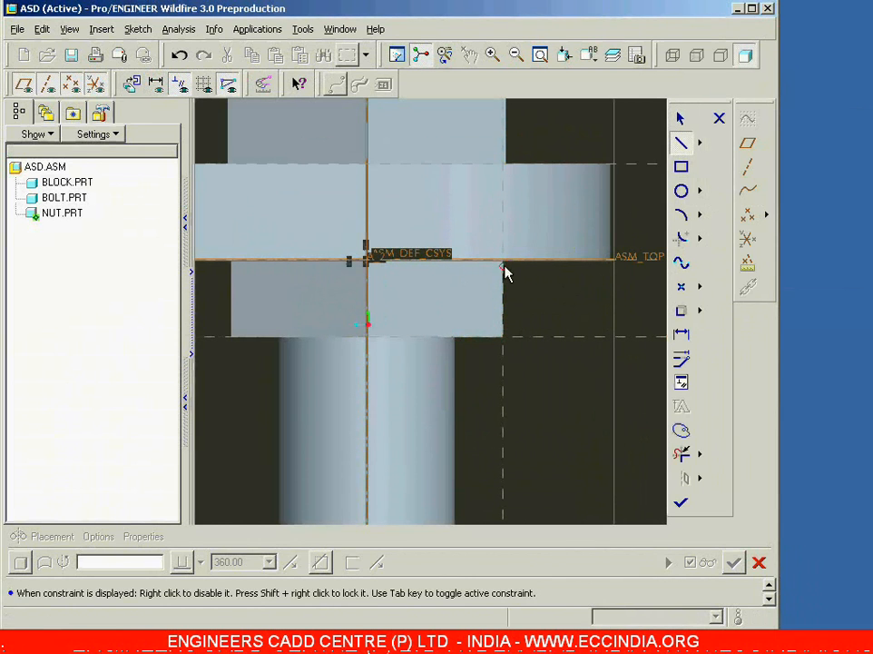
left_click(559, 264)
left_click(560, 289)
left_click(504, 336)
left_click(559, 337)
left_click(560, 307)
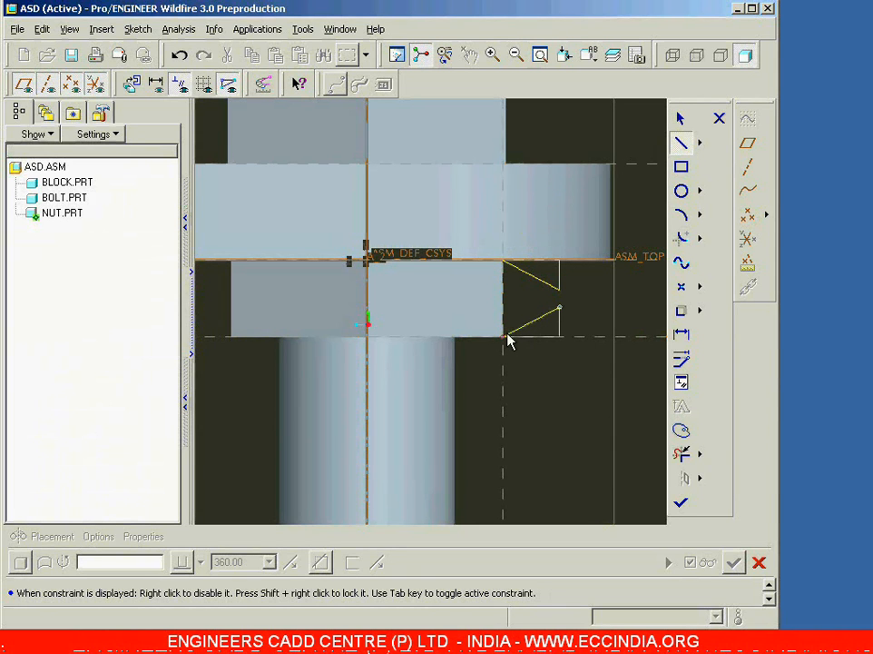
middle_click(533, 370)
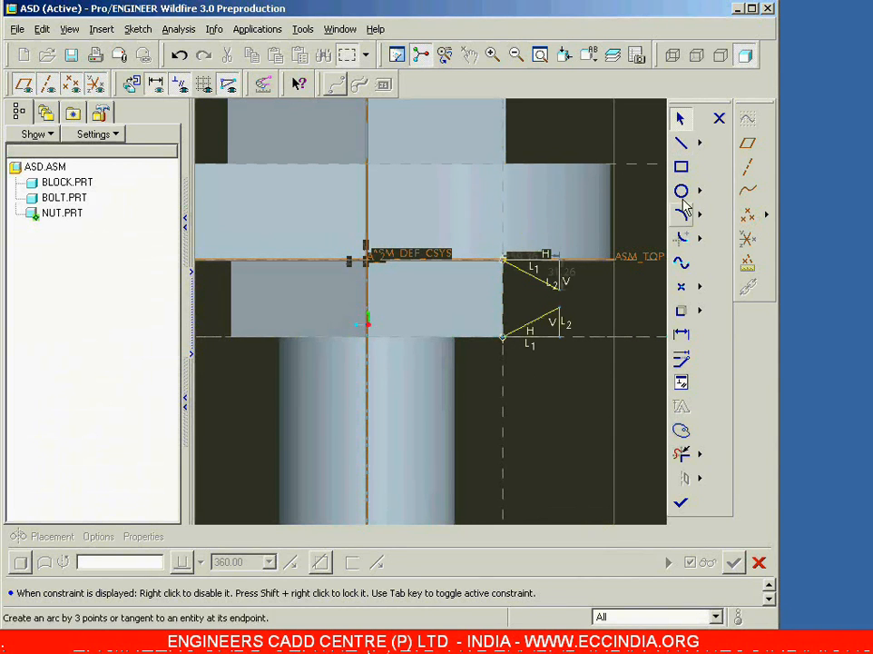
Step: Add the vertical datum running through the bolt axis as a sketch reference
left_click(138, 29)
left_click(163, 84)
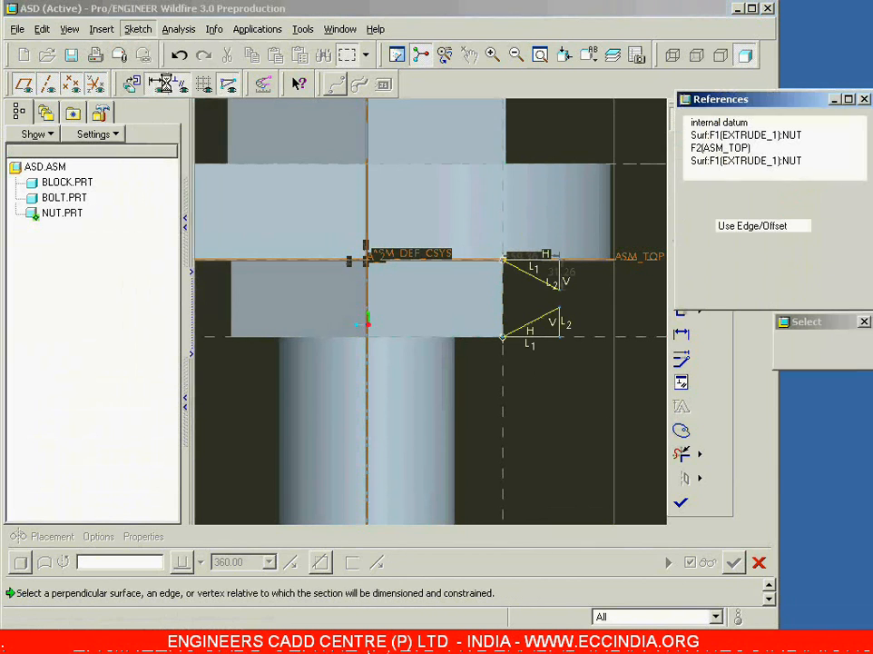
left_click(366, 198)
left_click(763, 296)
Step: Sketch a vertical centerline along the bolt axis as the axis of revolution and finish the sketch
left_click(700, 142)
left_click(769, 145)
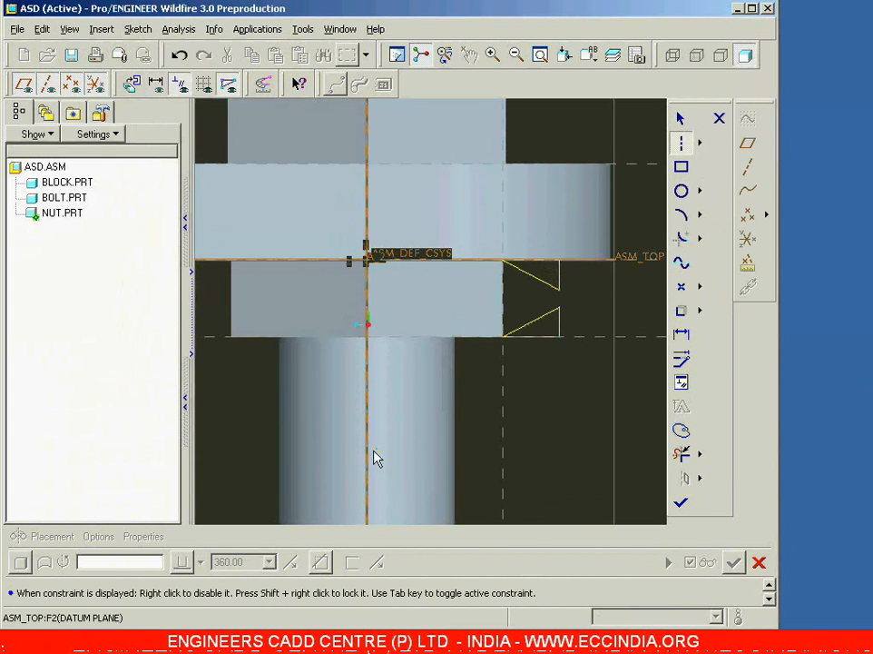
left_click(371, 373)
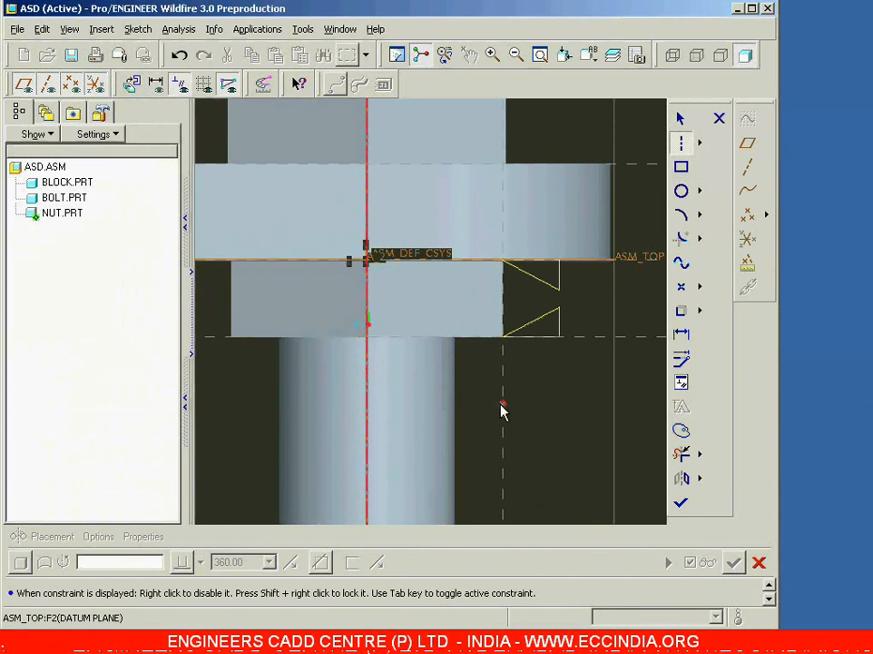
middle_click(567, 402)
left_click(566, 402)
left_click(680, 502)
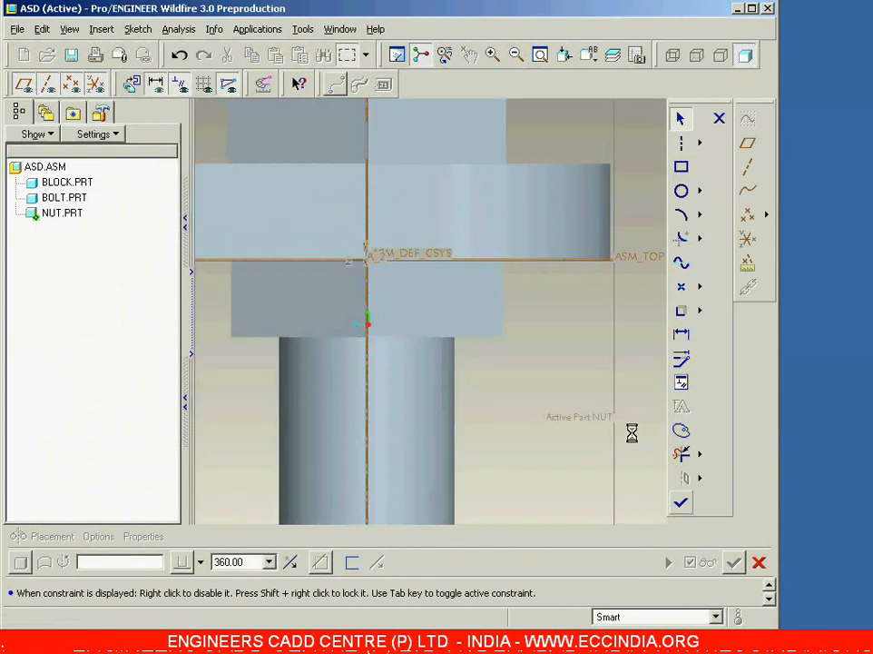
Step: Preview the 360-degree revolved cut on the nut's corners and complete the feature
key("ctrl+d")
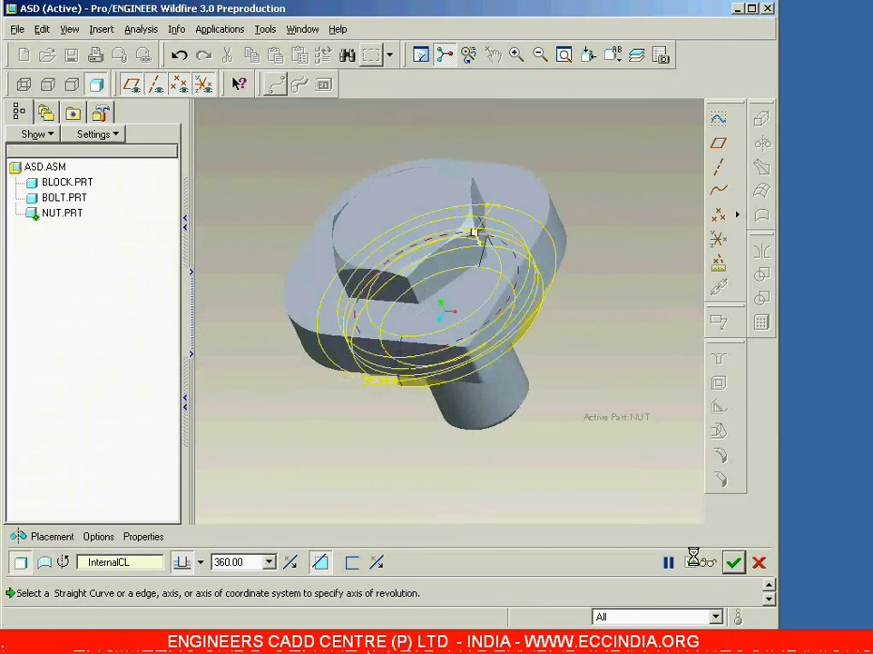
left_click(709, 564)
mouse_move(638, 430)
middle_mouse_down()
mouse_move(600, 359)
mouse_move(439, 303)
mouse_move(434, 292)
mouse_move(439, 308)
mouse_move(429, 239)
mouse_move(438, 321)
middle_mouse_up()
scroll(427, 293, "up", 5)
scroll(427, 293, "up", 3)
left_click(759, 562)
middle_click_drag(647, 471, 629, 413)
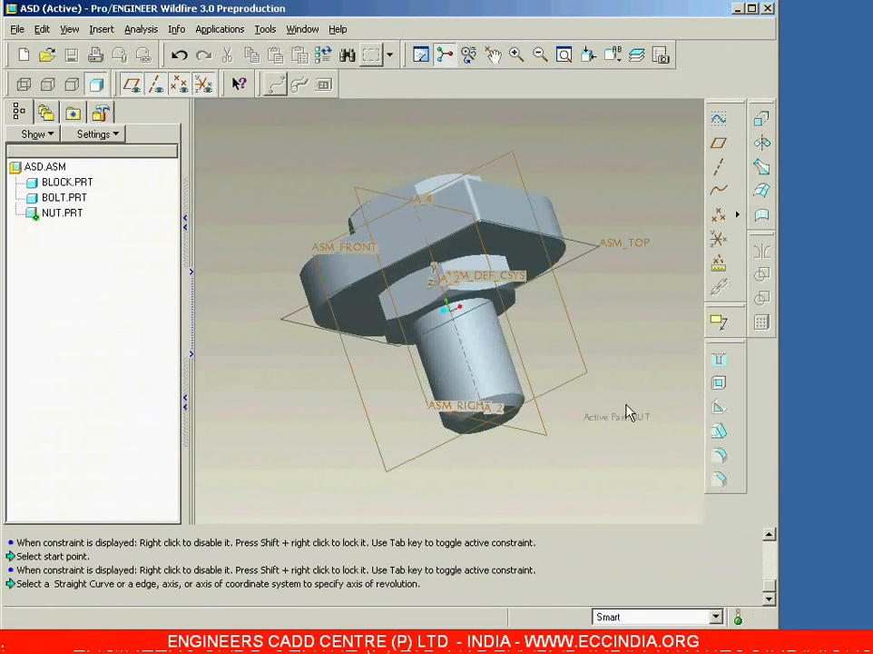
Step: Hide BLOCK.PRT in the assembly
mouse_move(643, 321)
middle_mouse_down()
mouse_move(591, 398)
mouse_move(622, 333)
mouse_move(661, 323)
mouse_move(637, 236)
mouse_move(632, 317)
middle_mouse_up()
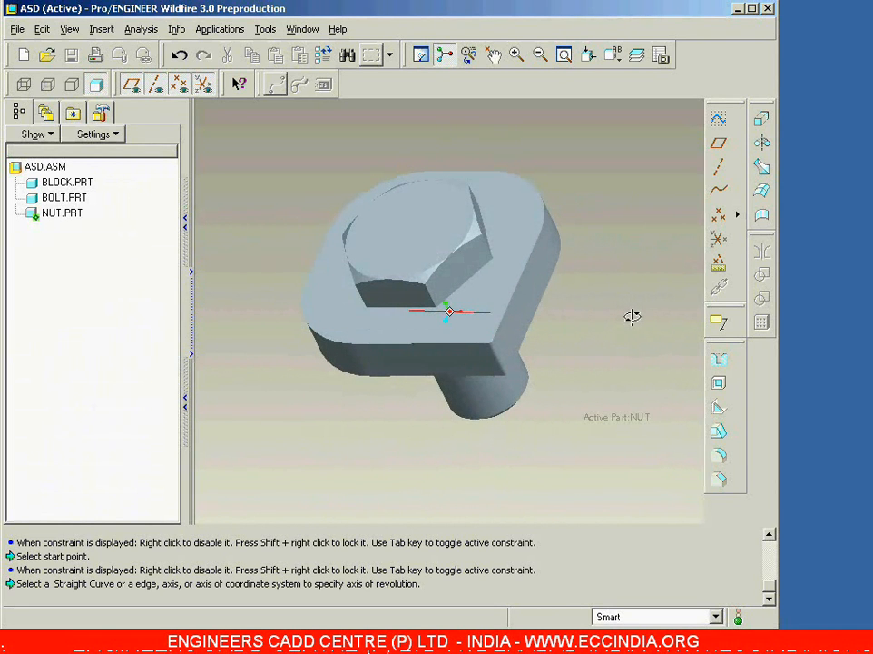
mouse_move(632, 317)
middle_mouse_down()
mouse_move(627, 353)
mouse_move(620, 241)
mouse_move(640, 313)
middle_mouse_up()
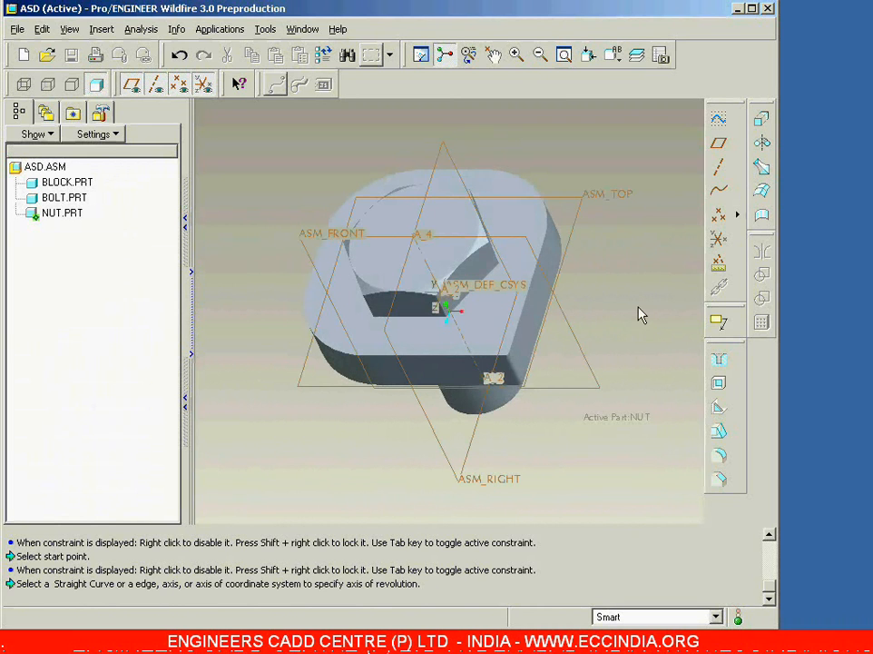
left_click(70, 184)
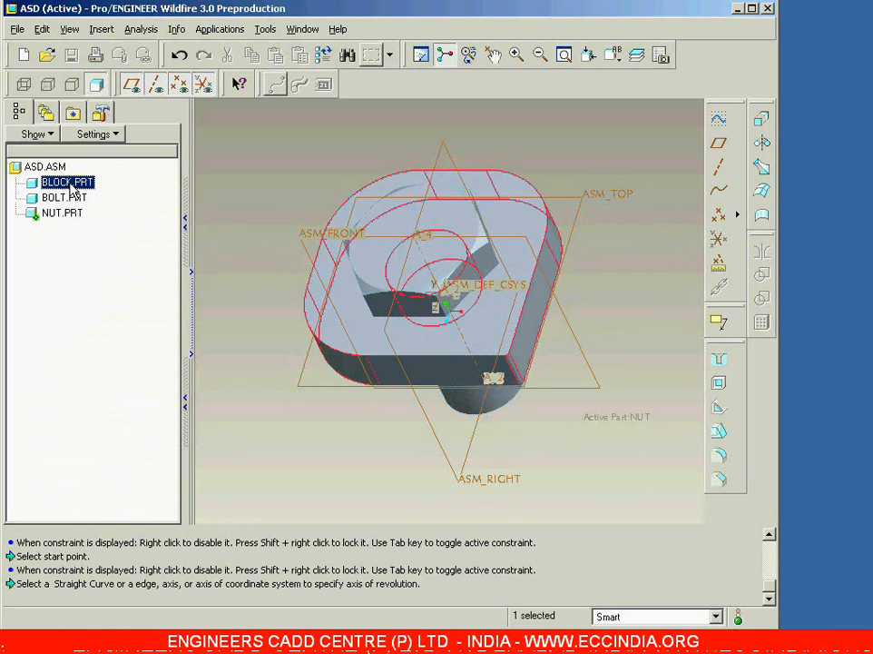
right_click(72, 188)
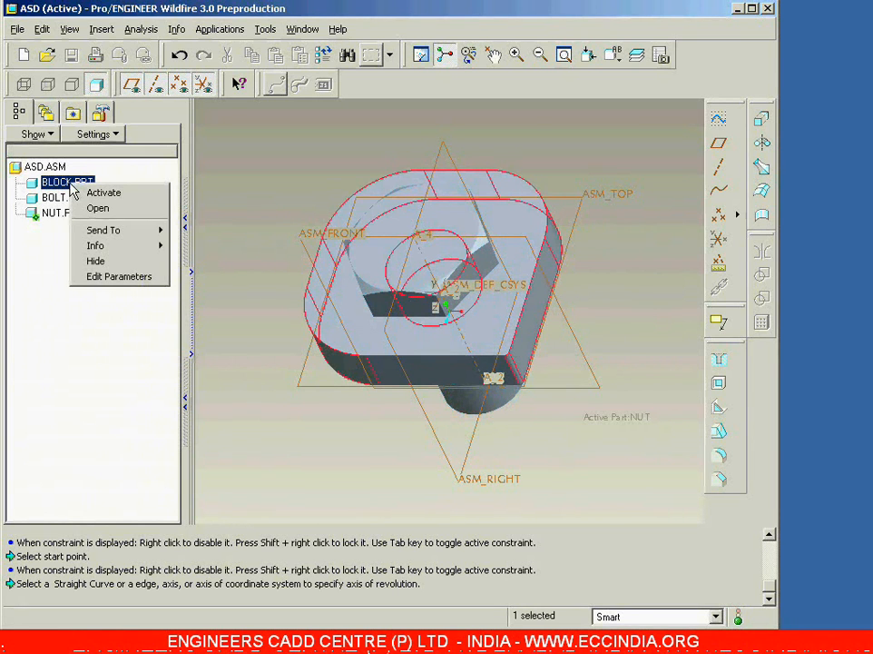
left_click(98, 261)
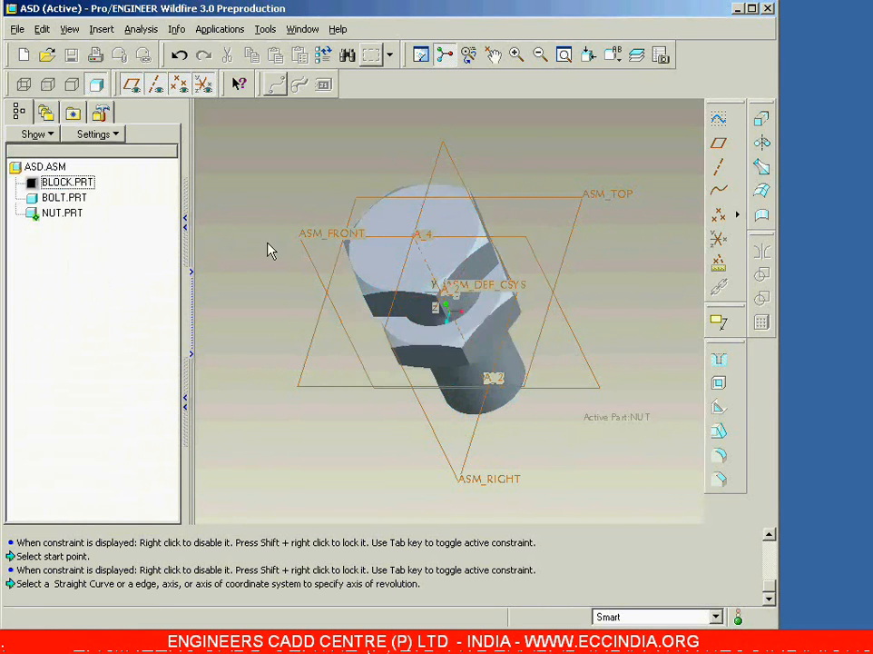
Step: Hide BOLT.PRT in the assembly
left_click(64, 198)
right_click(61, 201)
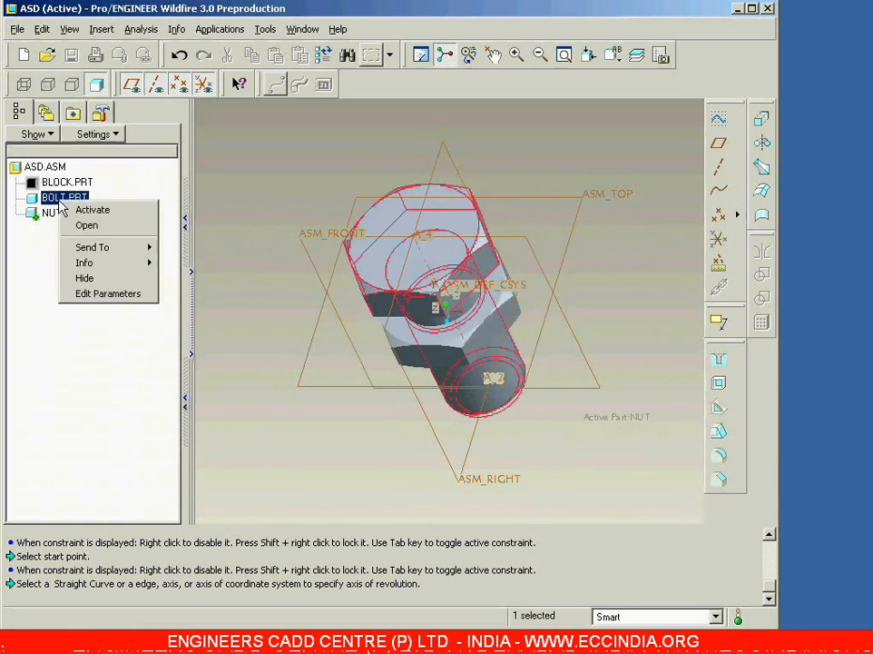
left_click(90, 278)
middle_click_drag(532, 423, 642, 316)
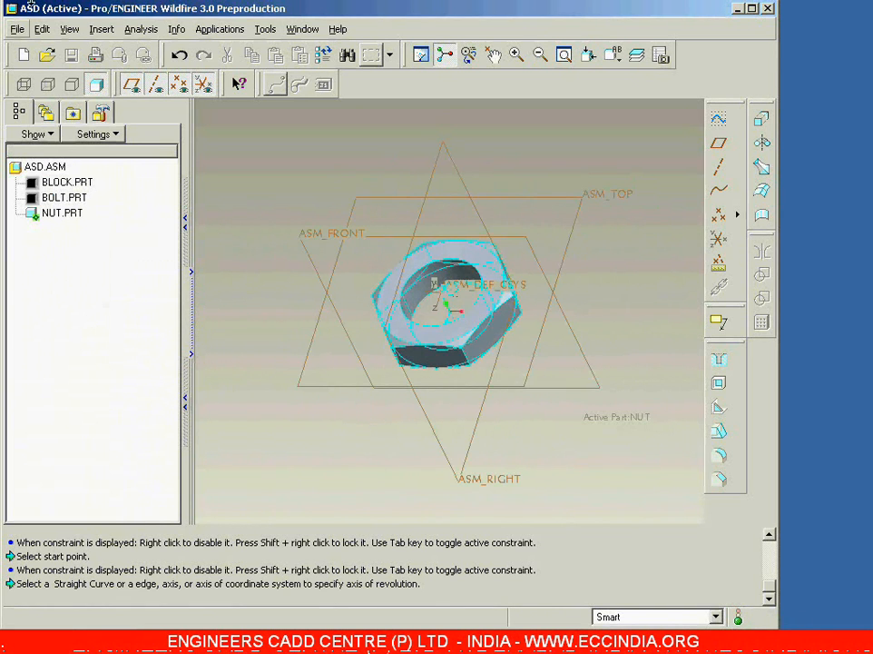
Step: Begin a cosmetic thread on the nut's inner hole surface, starting at the upper face and directed into the nut
left_click(102, 30)
mouse_move(147, 325)
left_click(254, 317)
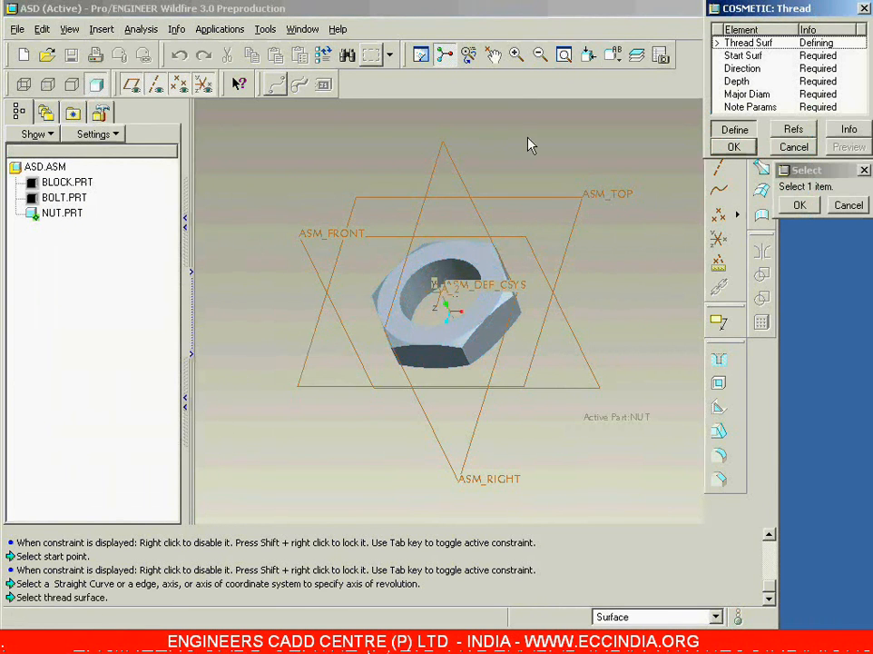
left_click(433, 282)
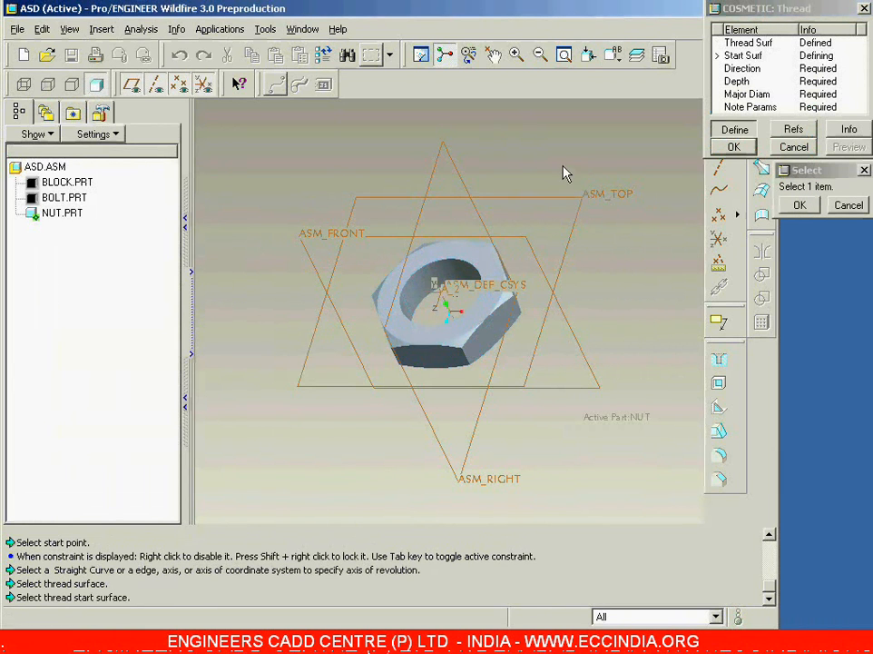
left_click(470, 257)
middle_click_drag(633, 296, 644, 265)
left_click(834, 223)
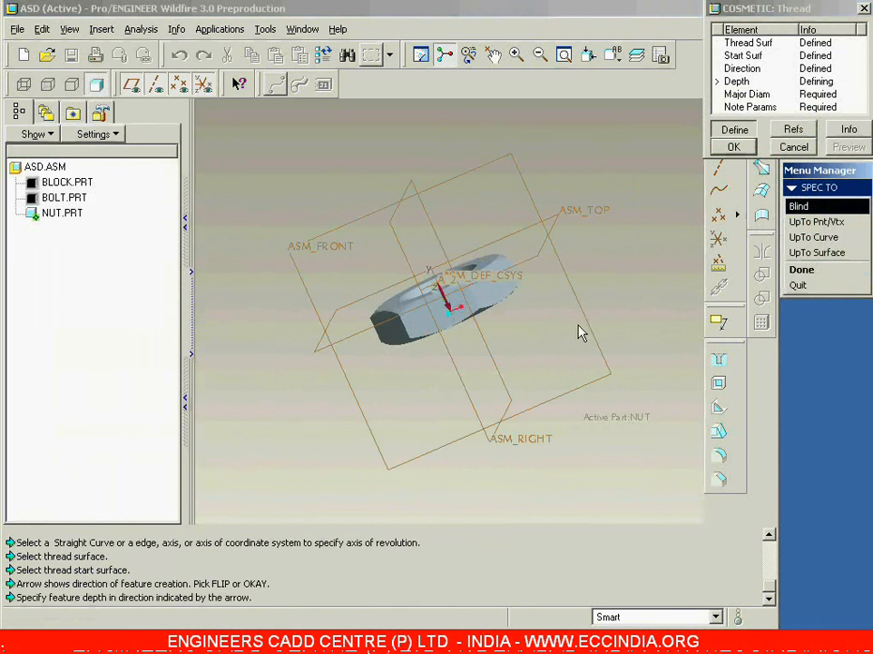
Step: Define the thread depth up to the nut's lower face
middle_click_drag(633, 292, 630, 251)
middle_click_drag(482, 341, 495, 417, "ctrl")
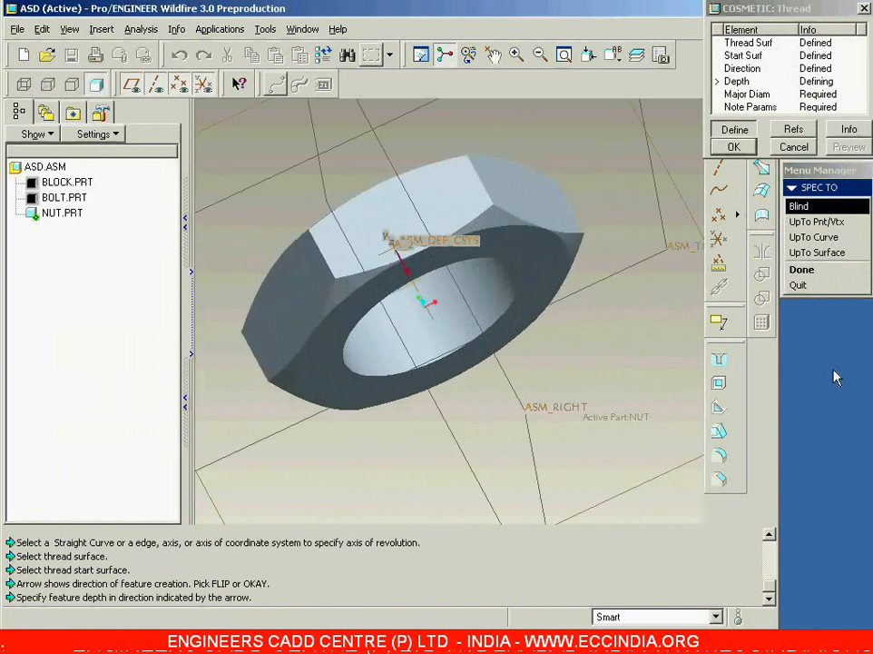
left_click(817, 253)
left_click(802, 270)
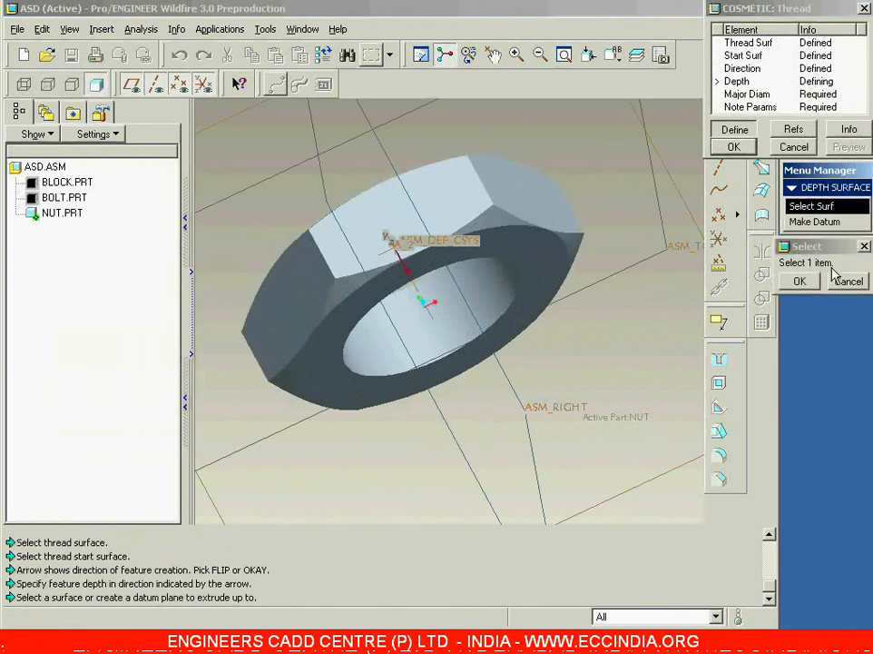
left_click(540, 272)
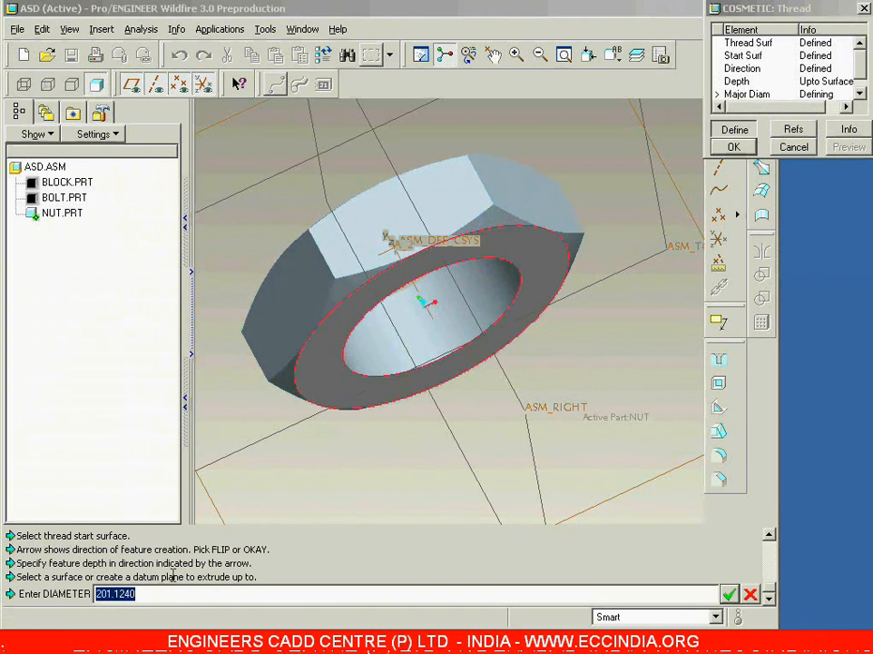
Step: Set the thread's major diameter to 200, accept the thread parameters and preview the feature
type("200")
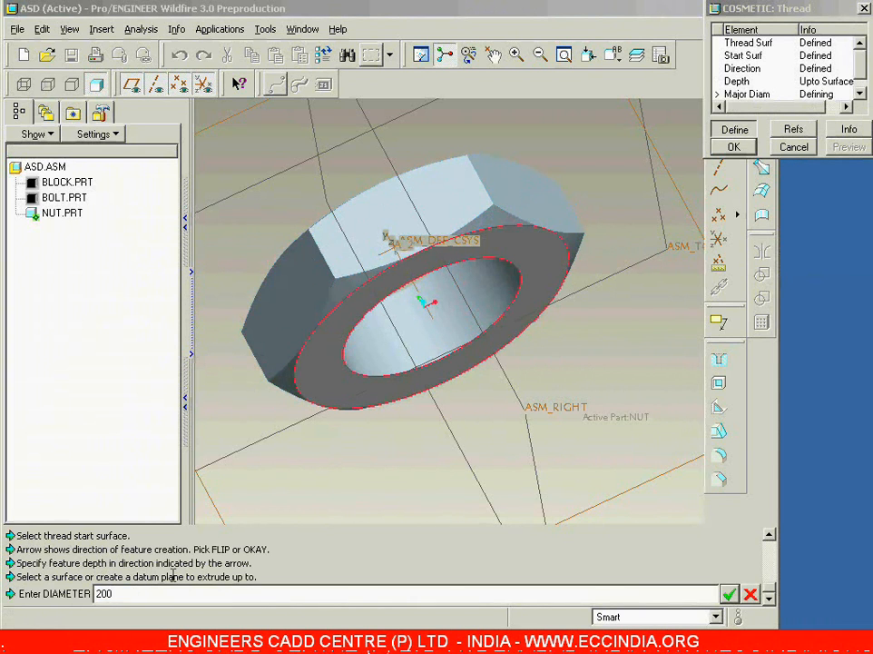
key("Return")
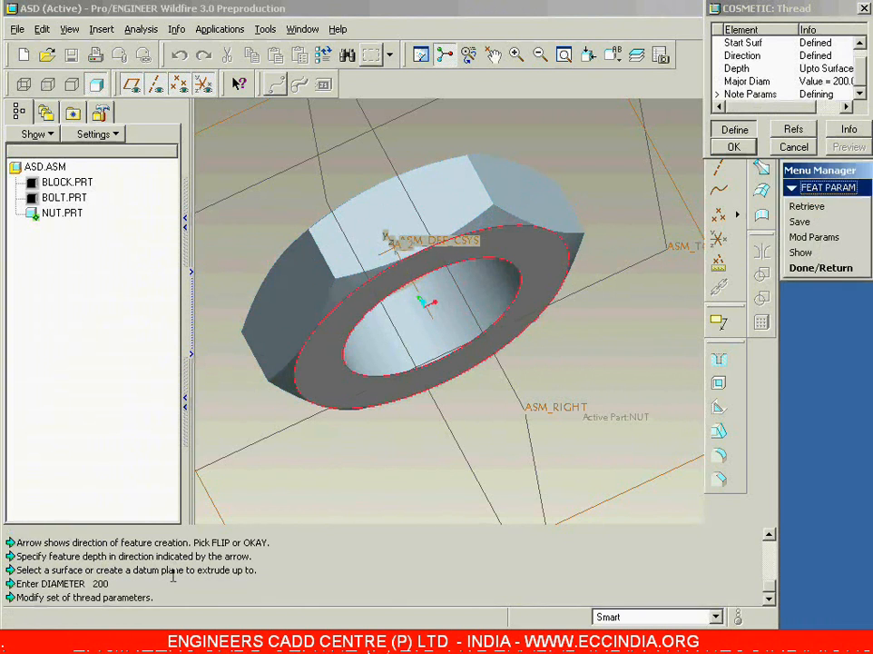
left_click(828, 272)
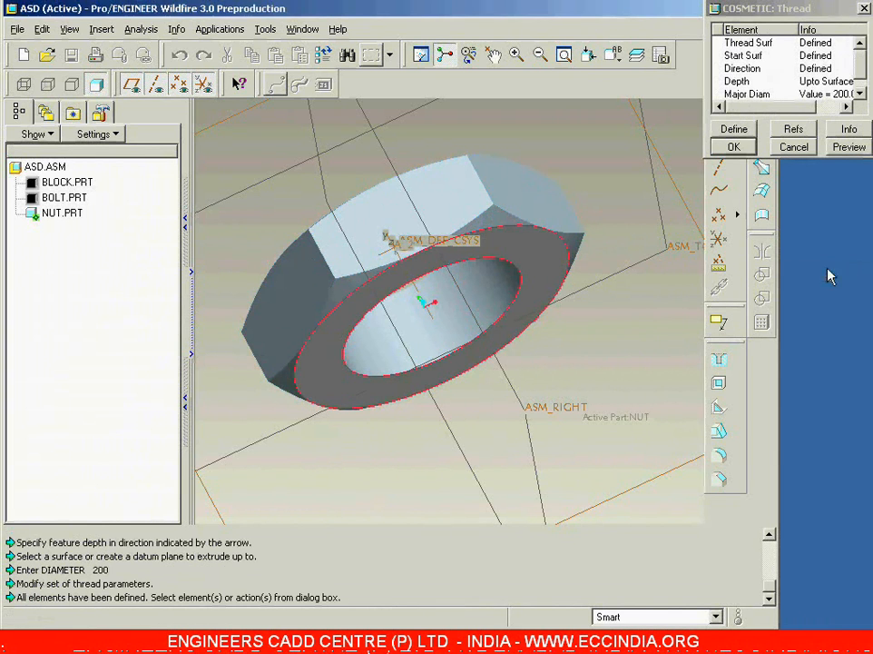
left_click(849, 146)
Step: Examine the previewed thread in the FRONT orientation as a wireframe, and restore the default shaded view
left_click(613, 54)
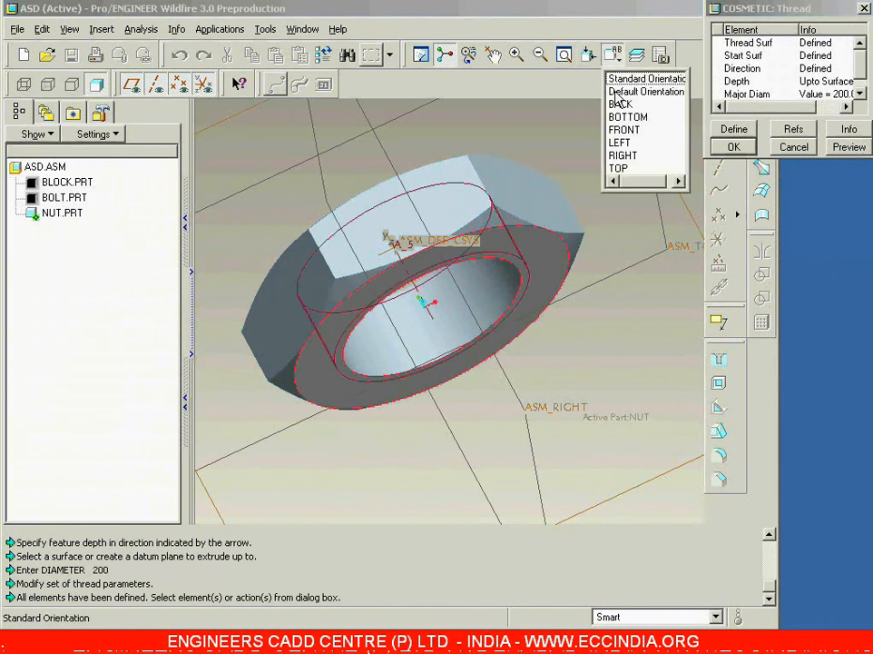
left_click(619, 130)
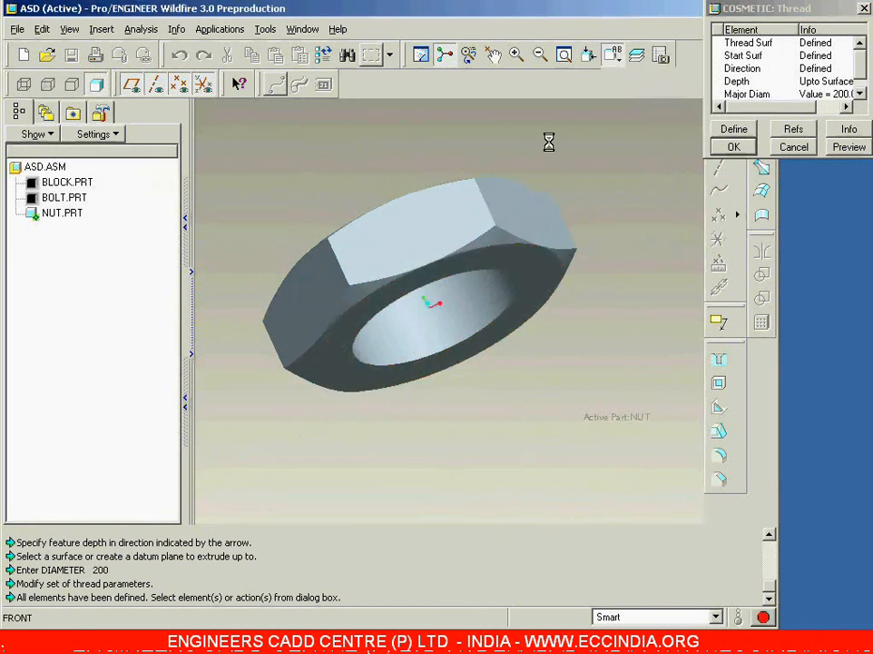
left_click(24, 84)
middle_click_drag(481, 319, 512, 436, "ctrl")
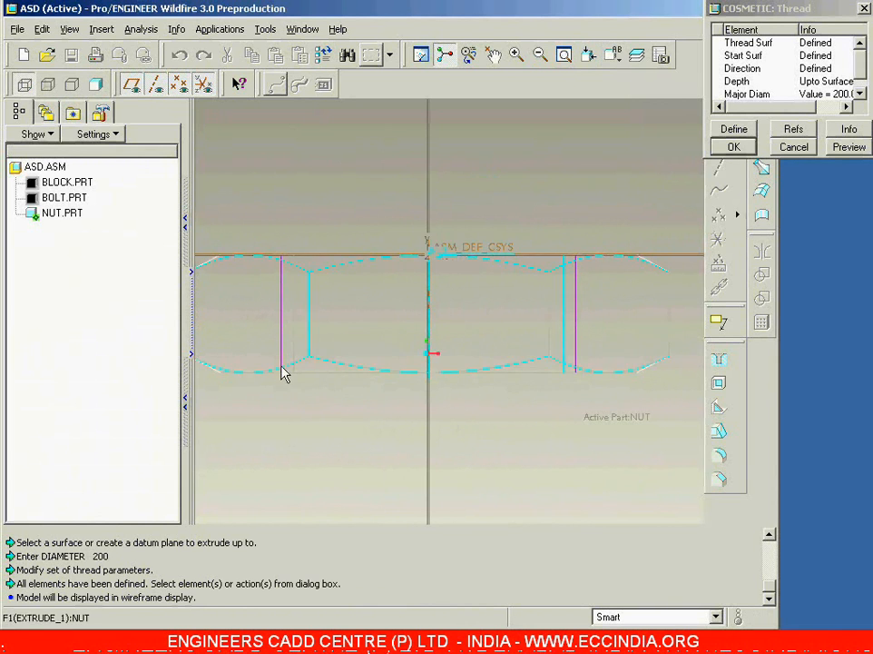
key("ctrl+d")
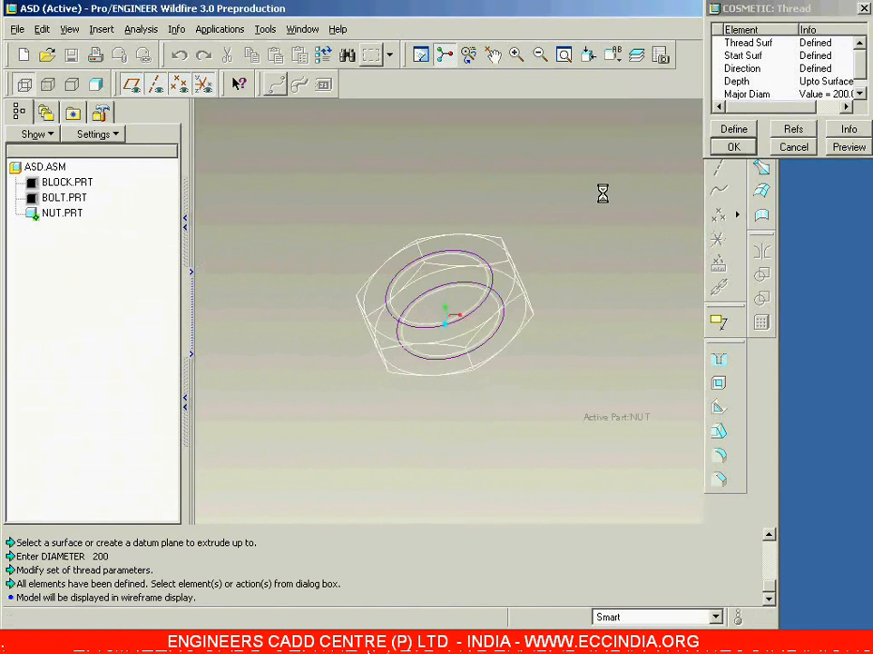
left_click(96, 84)
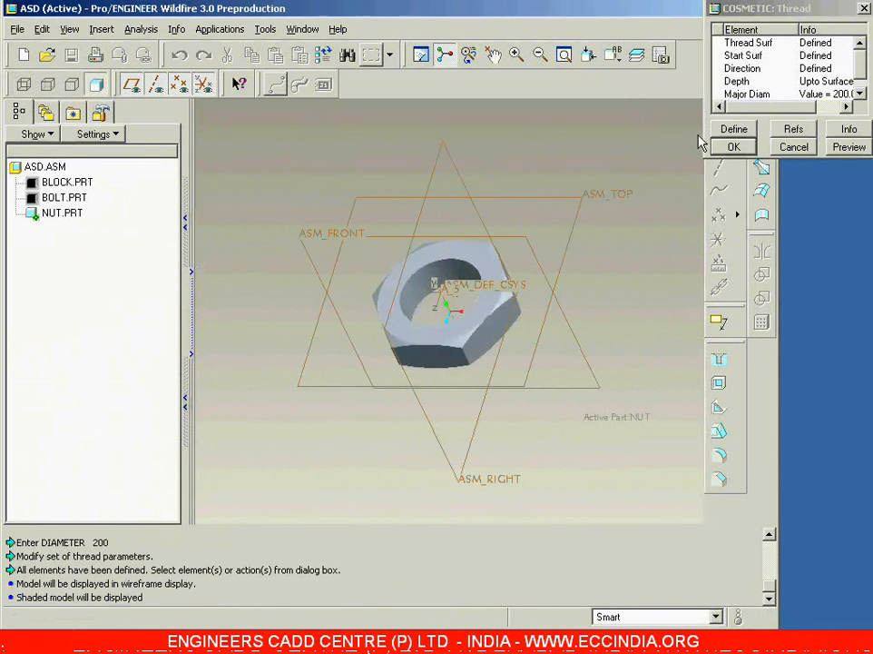
Step: Complete the cosmetic thread feature on the nut
left_click(733, 147)
left_click(623, 160)
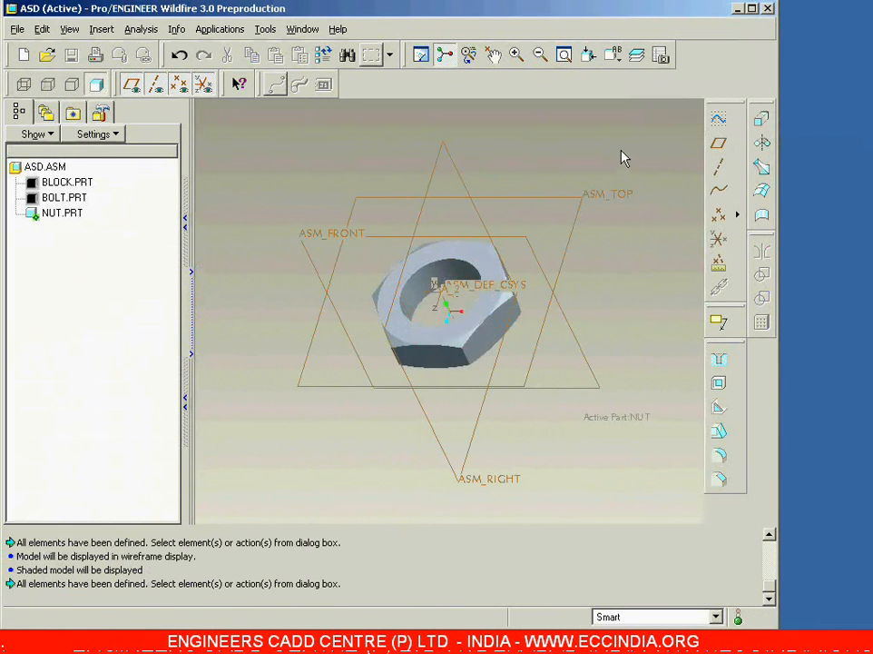
middle_click_drag(610, 267, 633, 297)
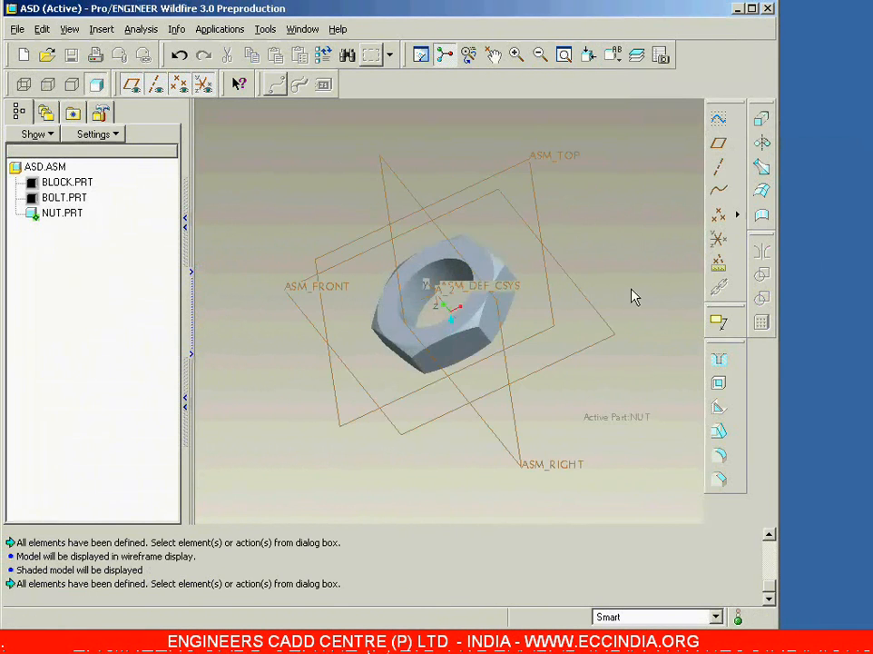
key("ctrl+d")
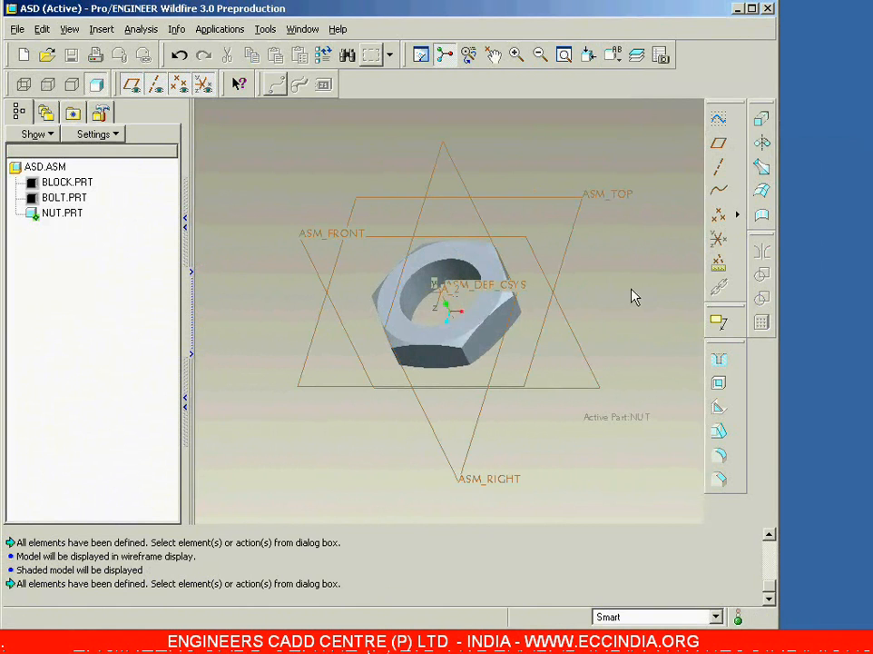
Step: Unhide BLOCK.PRT and BOLT.PRT together in the assembly
left_click(63, 197)
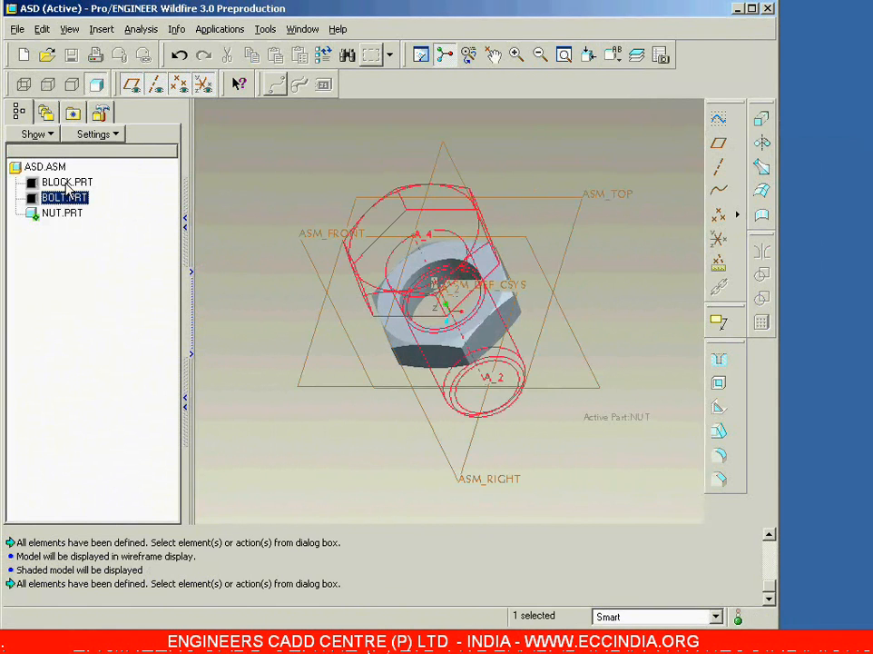
left_click(67, 182, "ctrl")
right_click(108, 199)
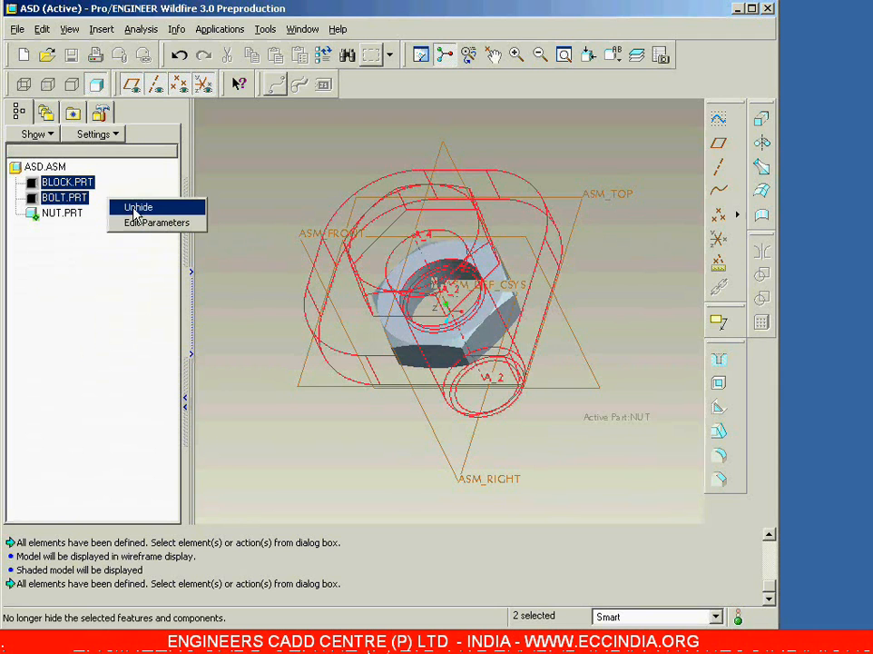
left_click(137, 208)
left_click(238, 171)
middle_click_drag(239, 170, 289, 221)
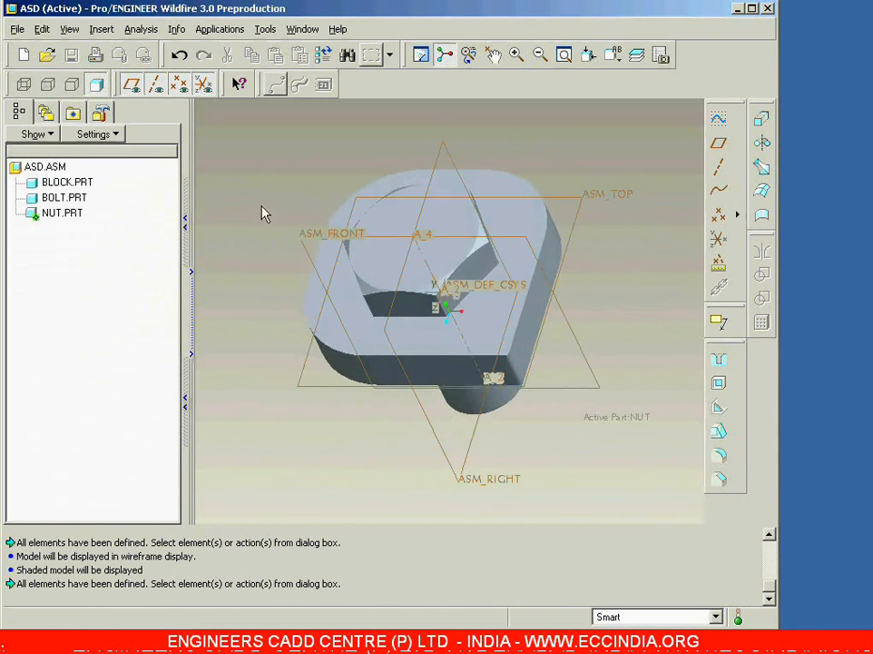
Step: Activate the top-level assembly ASD.ASM
left_click(45, 168)
right_click(48, 172)
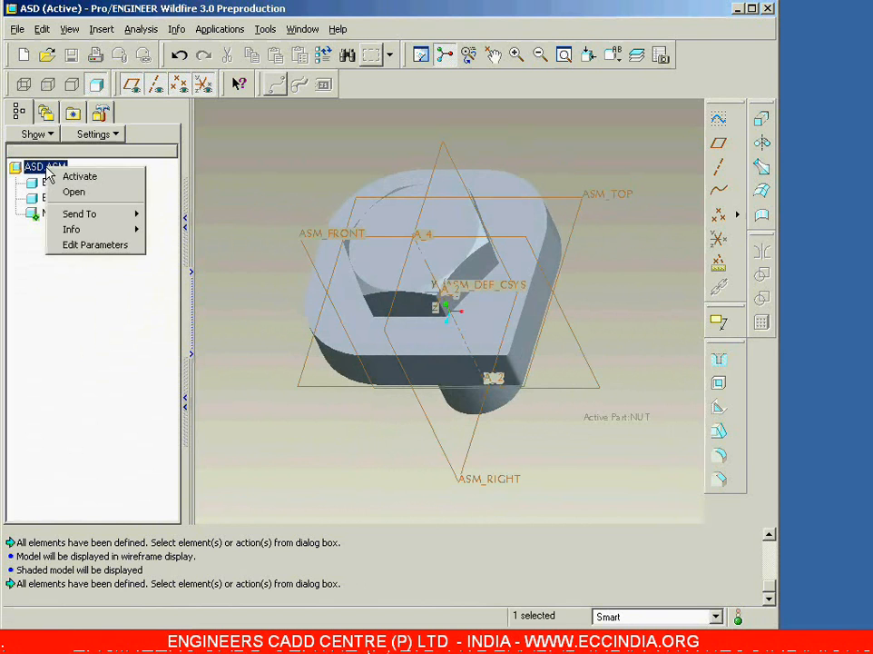
left_click(83, 178)
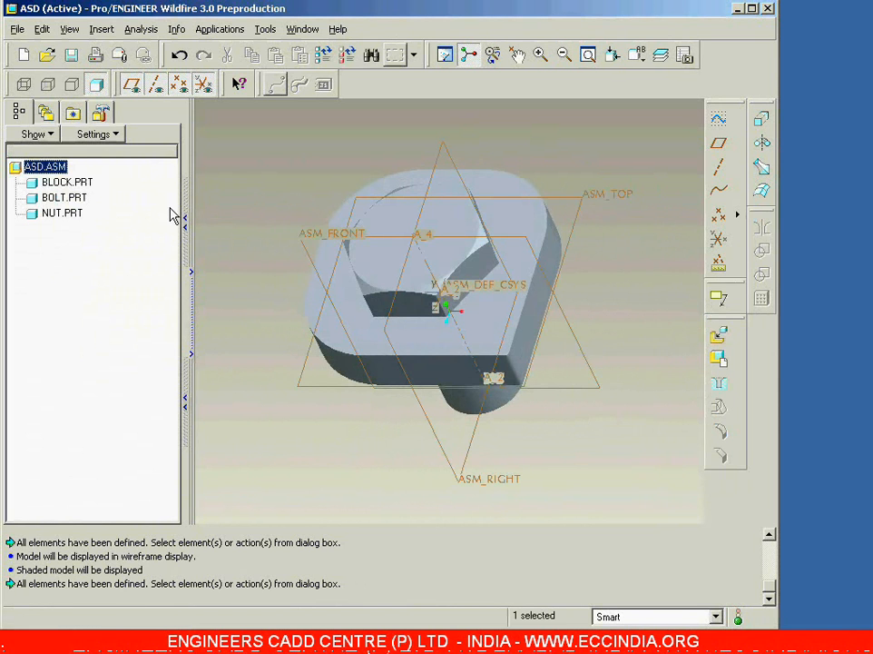
middle_click_drag(284, 367, 607, 331)
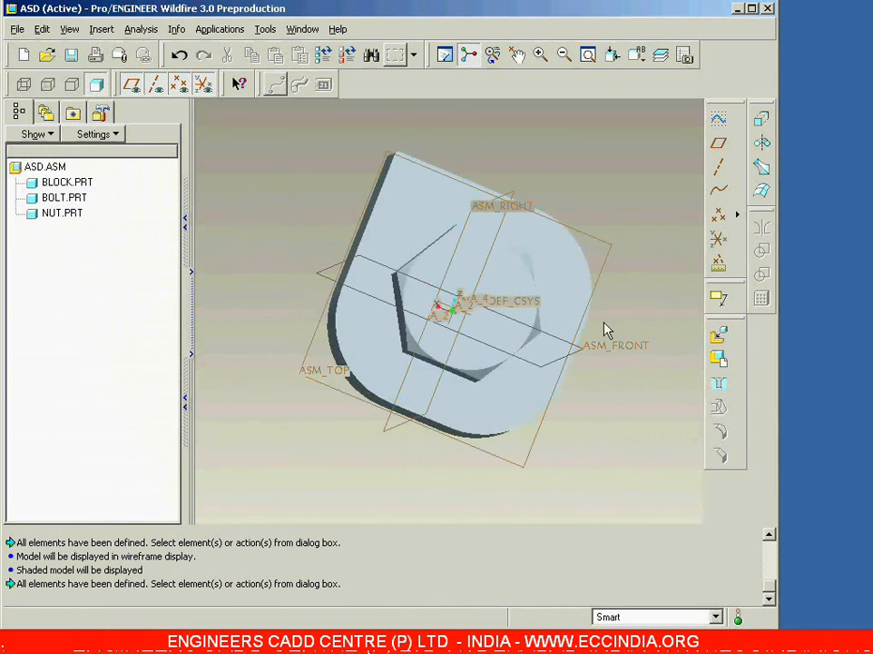
key("ctrl+d")
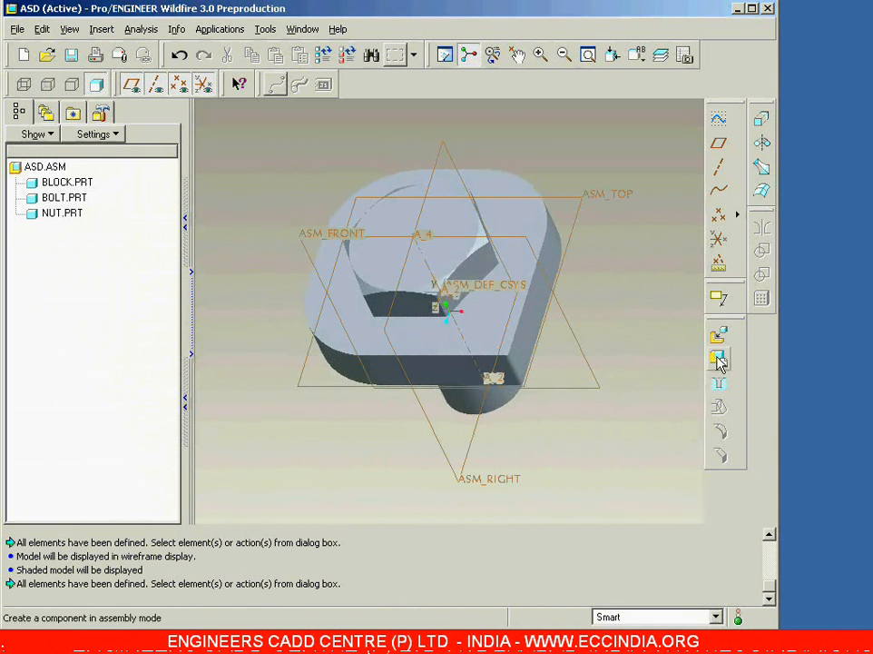
mouse_move(665, 362)
middle_mouse_down()
mouse_move(666, 260)
mouse_move(668, 346)
middle_mouse_up()
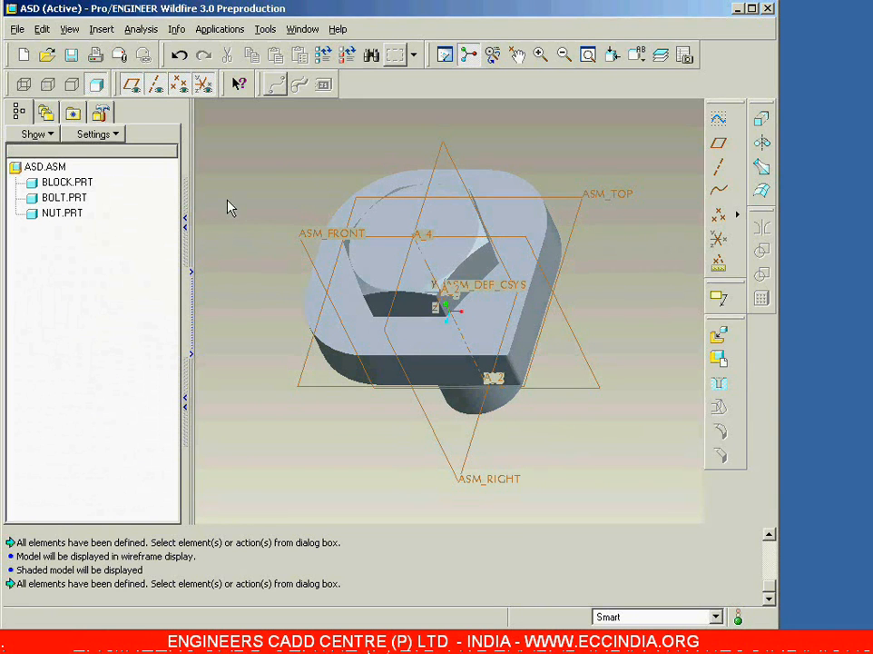
Step: Activate BOLT.PRT for editing within the assembly
left_click(67, 197)
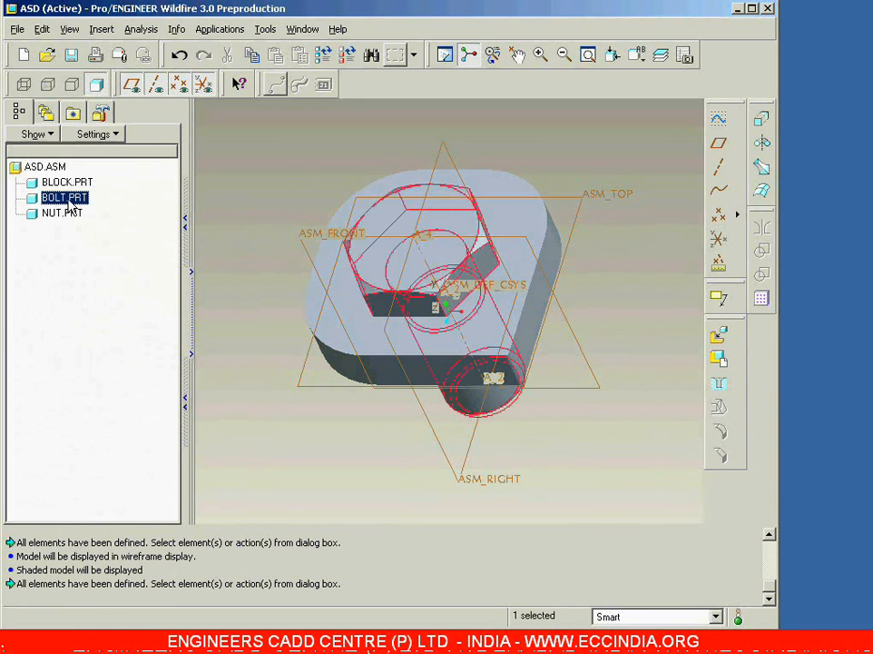
right_click(71, 205)
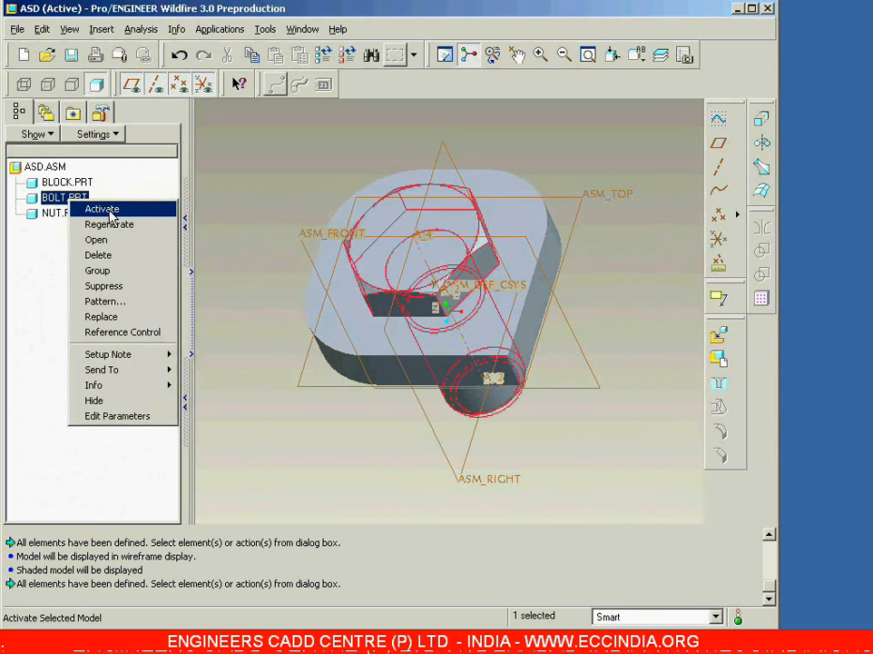
left_click(102, 210)
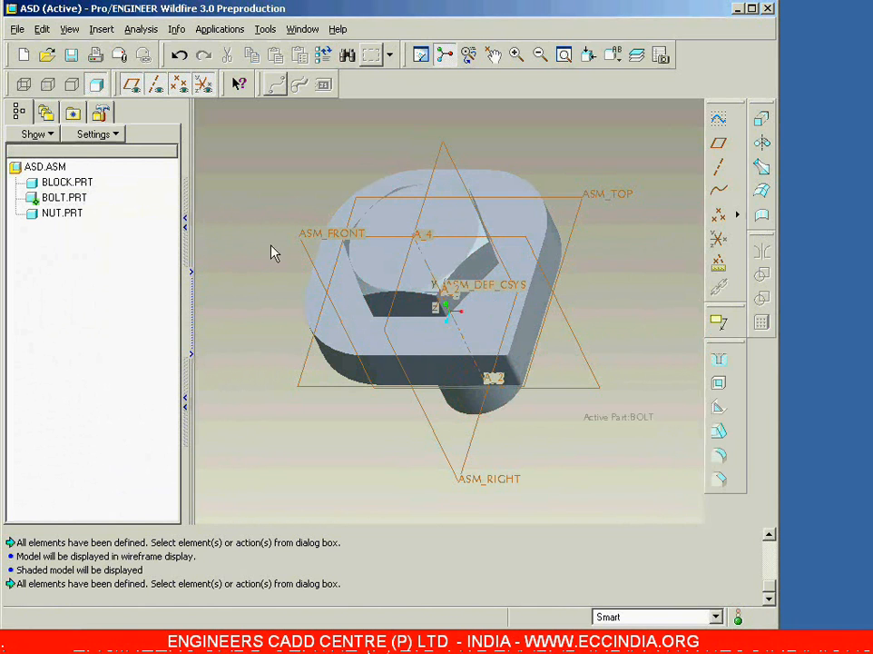
Step: Open the chamfer at the bolt's shank end for dimension editing, and leave it without making changes
middle_click_drag(586, 456, 565, 386)
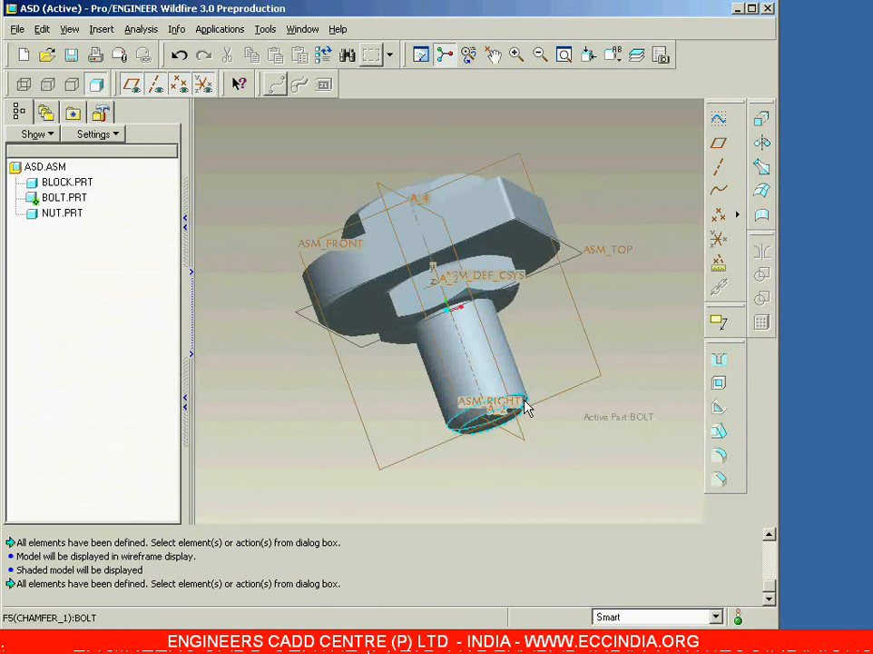
left_click(522, 407)
right_click(566, 416)
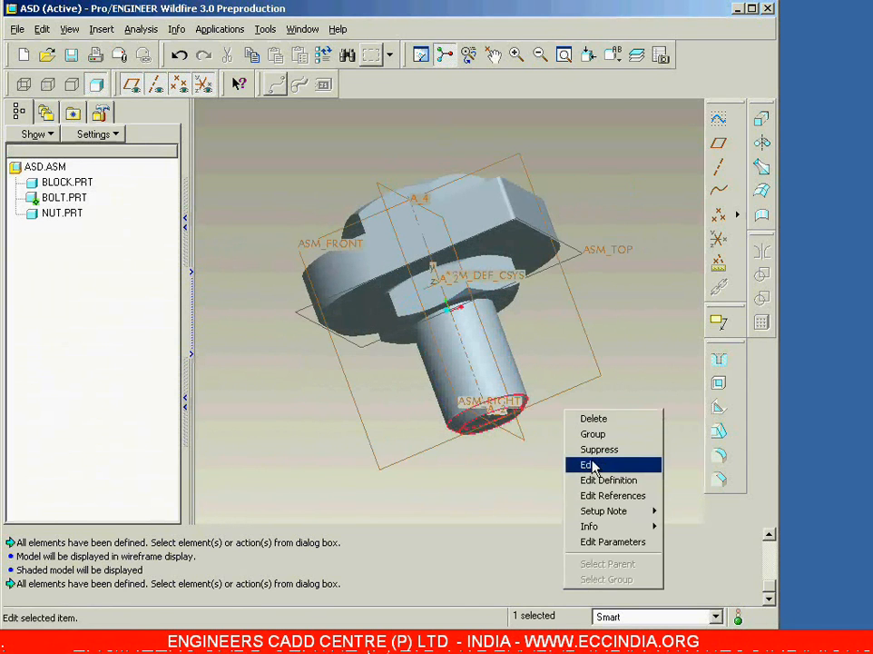
left_click(589, 465)
middle_click_drag(566, 434, 589, 448)
left_click(591, 447)
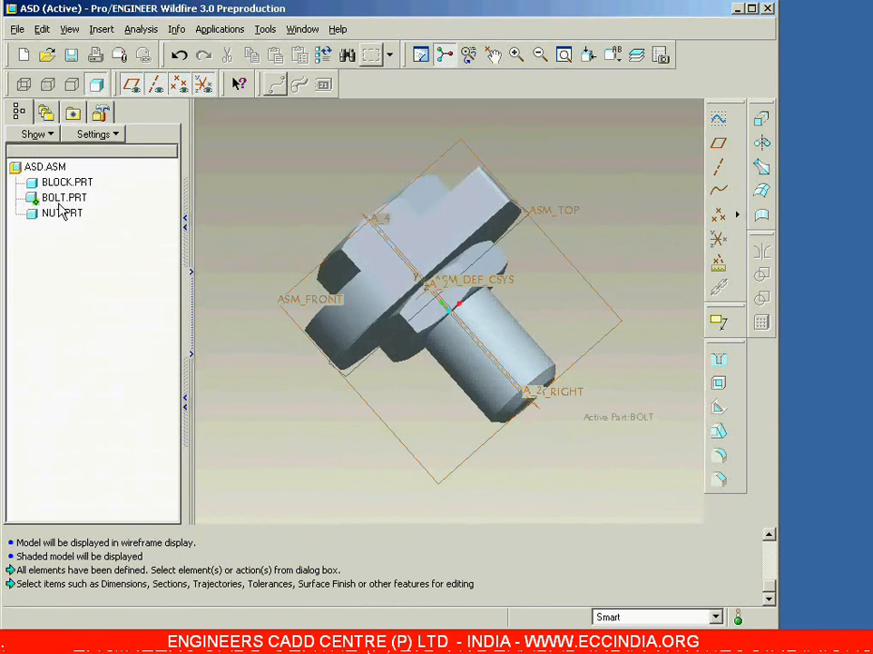
Step: Restore the default view orientation and turn on the display of Features in the model tree
key("ctrl+d")
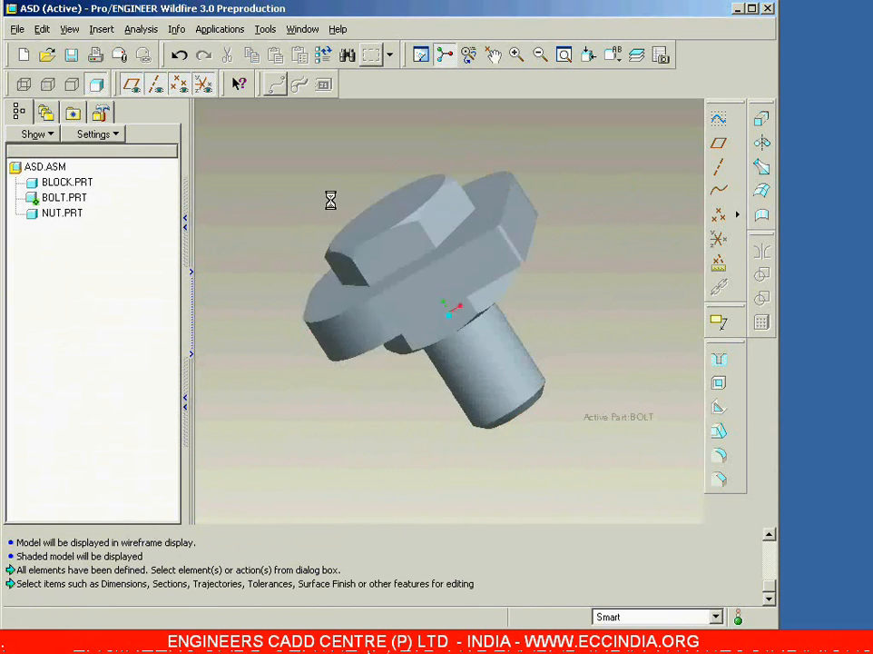
left_click(115, 136)
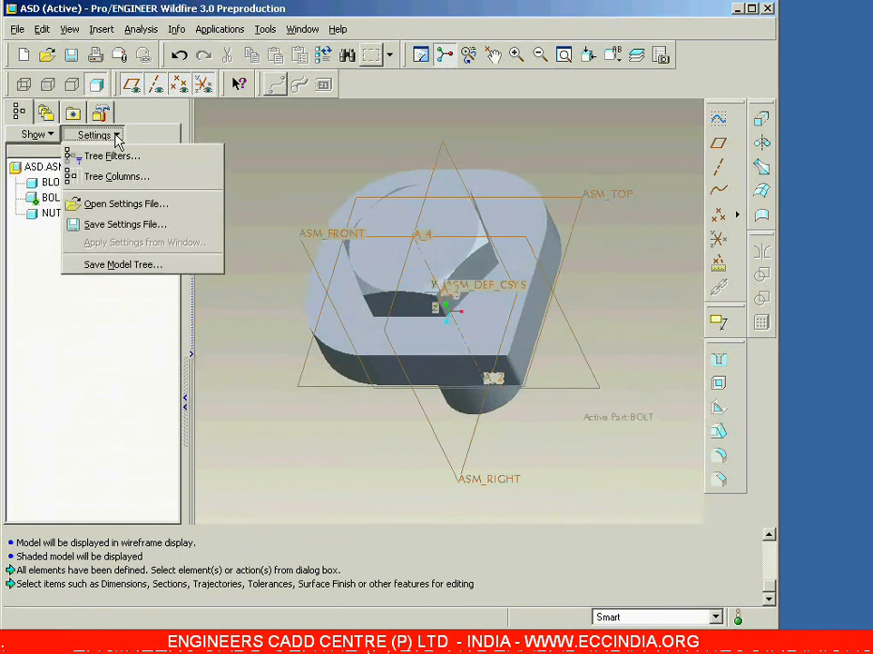
left_click(114, 157)
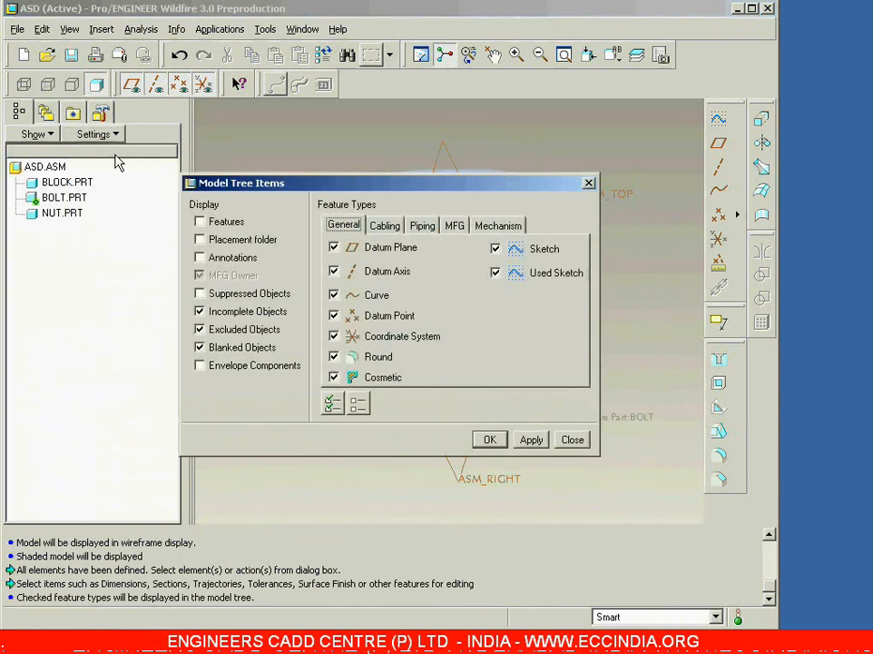
left_click(208, 229)
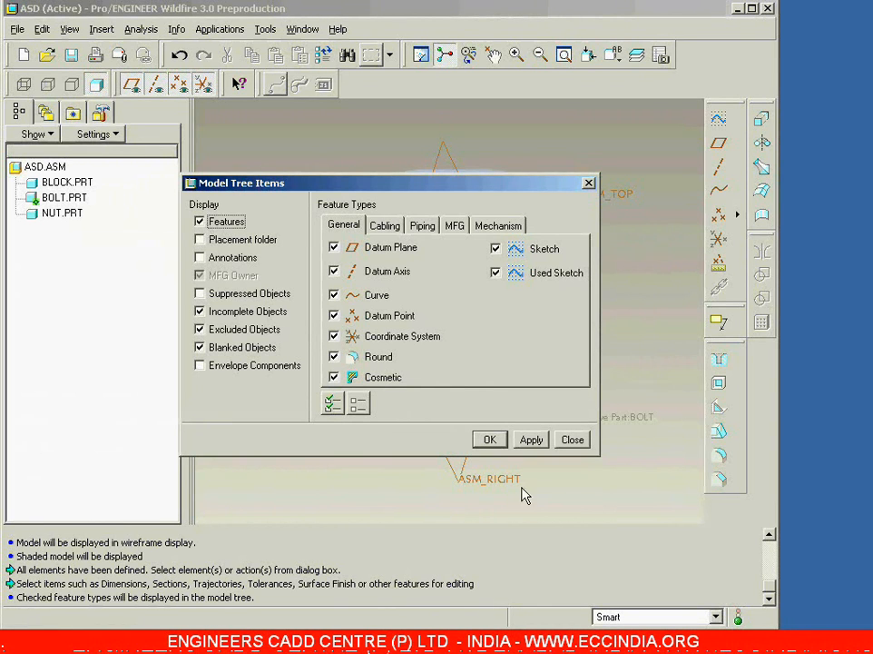
left_click(531, 439)
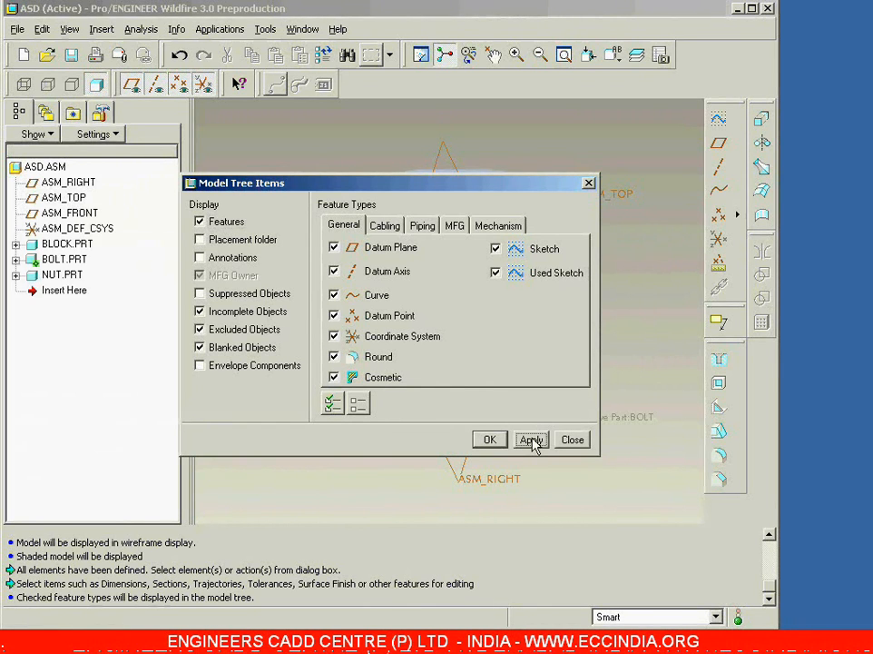
left_click(485, 437)
Step: Examine the feature lists of BLOCK.PRT, BOLT.PRT and NUT.PRT, and highlight each of the bolt's features in the model
left_click(15, 244)
left_click(15, 244)
left_click(15, 259)
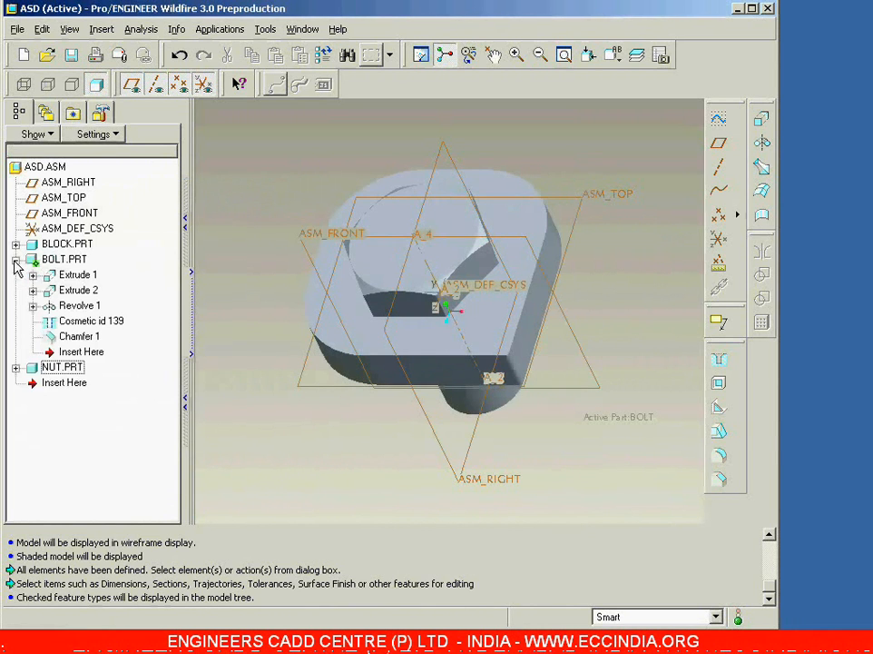
left_click(16, 259)
left_click(16, 275)
left_click(16, 275)
left_click(15, 259)
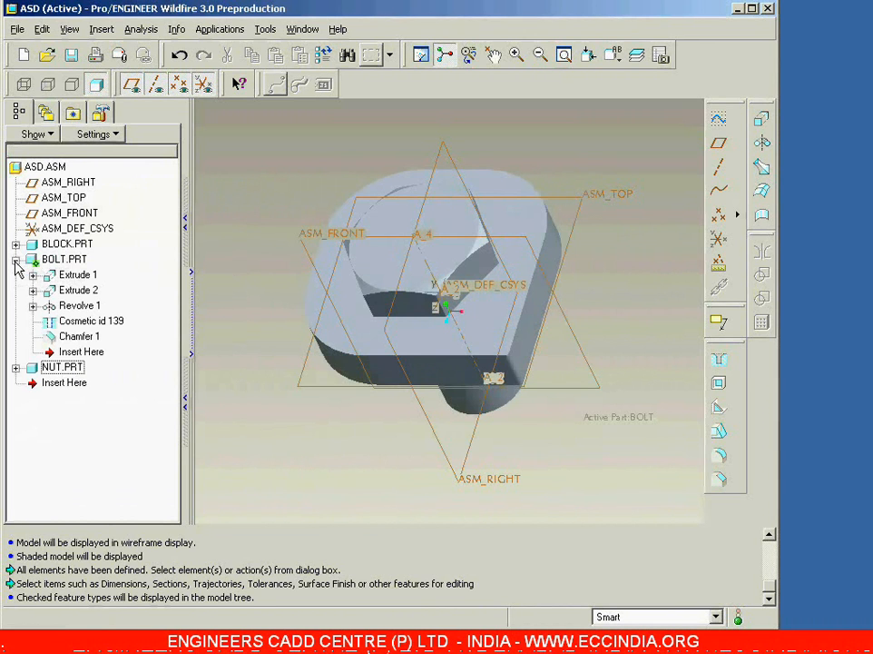
left_click(77, 275)
left_click(78, 290)
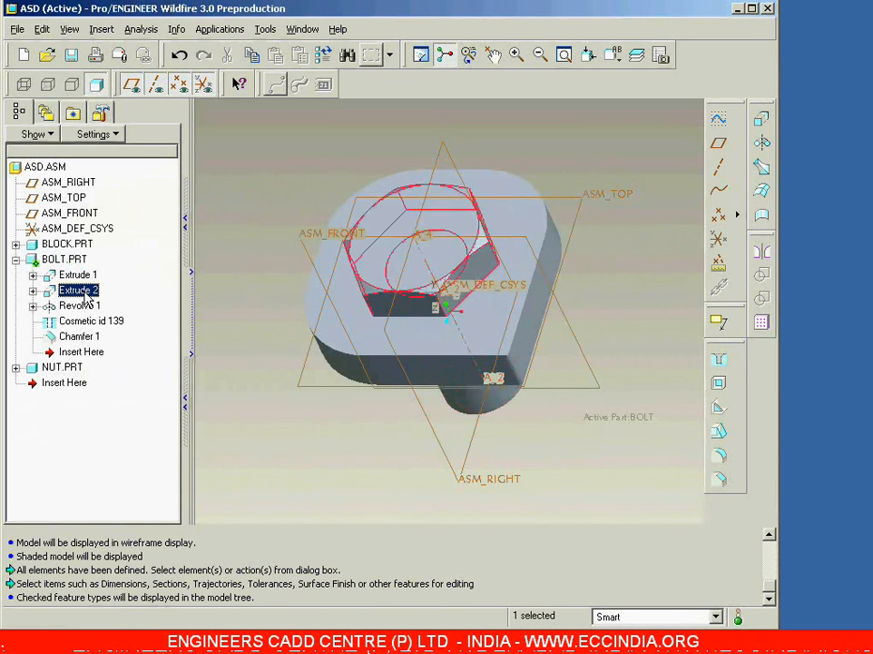
left_click(86, 307)
left_click(87, 322)
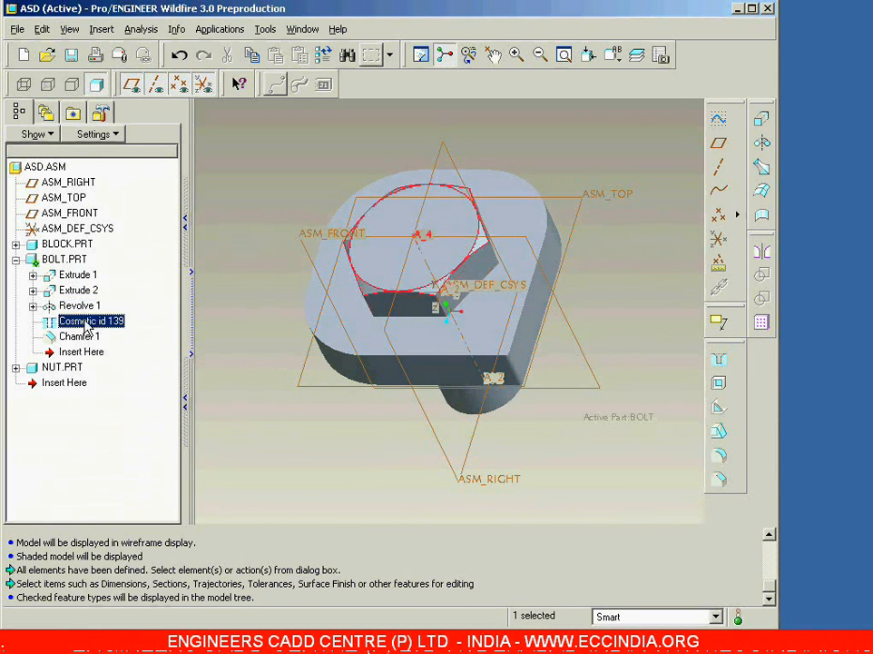
left_click(89, 337)
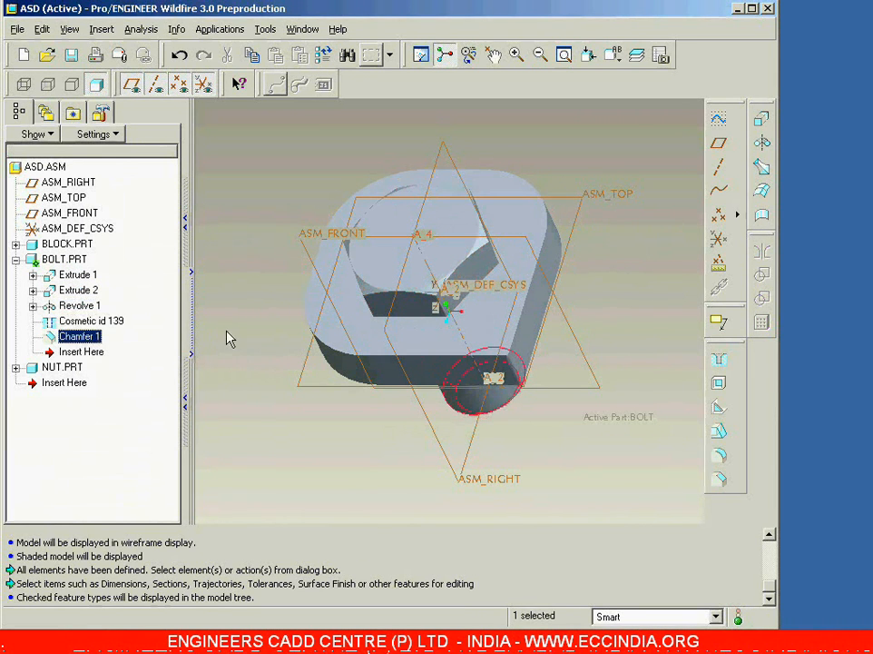
left_click(80, 305)
left_click(81, 289)
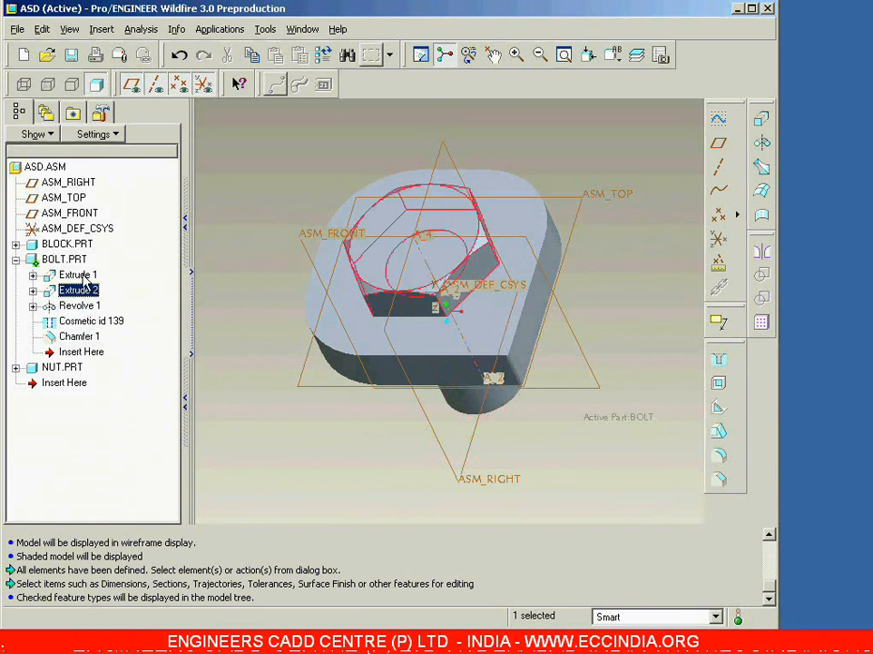
left_click(83, 276)
left_click(15, 259)
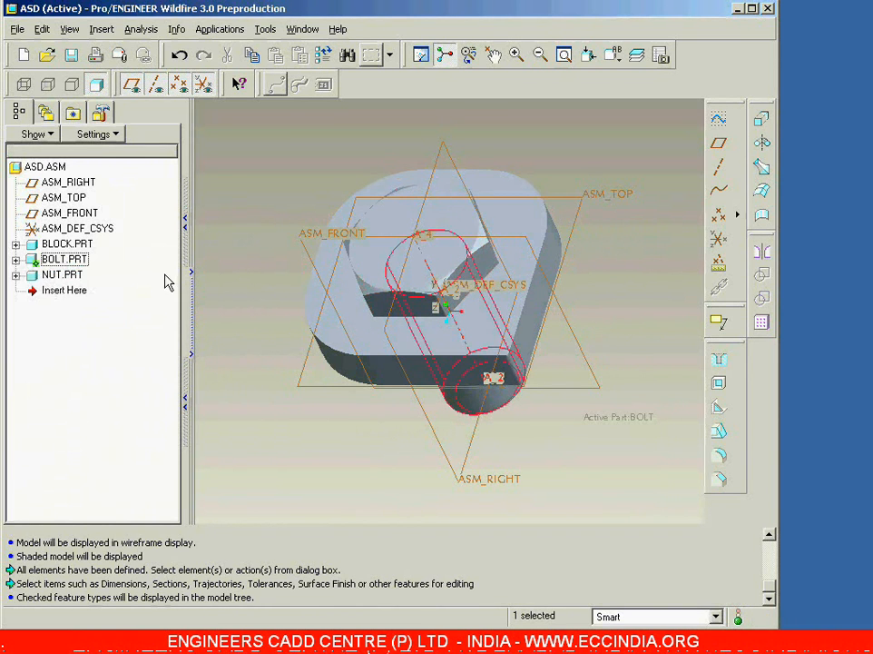
left_click(236, 261)
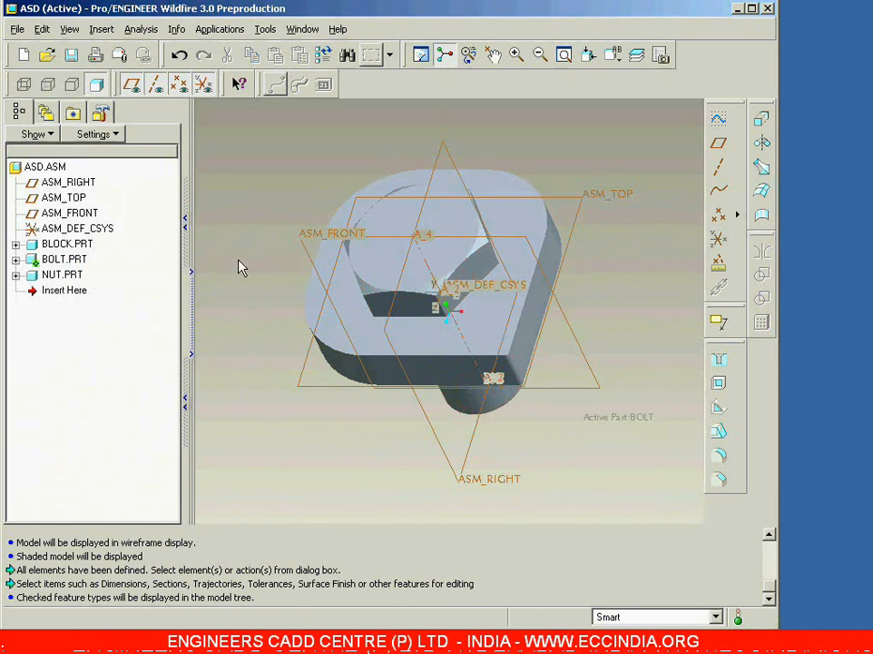
Step: Make the top-level assembly ASD.ASM active again in place of BOLT.PRT
left_click(50, 169)
right_click(52, 173)
left_click(77, 178)
left_click(207, 215)
mouse_move(318, 442)
middle_mouse_down()
mouse_move(332, 341)
mouse_move(323, 415)
mouse_move(254, 408)
middle_mouse_up()
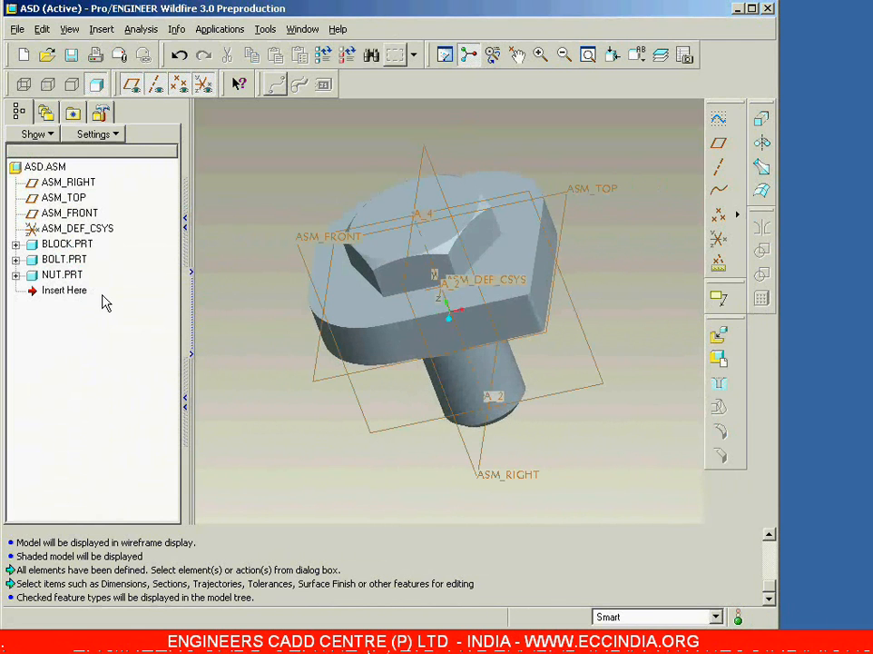
Step: Activate BLOCK.PRT for editing within the assembly
left_click(64, 245)
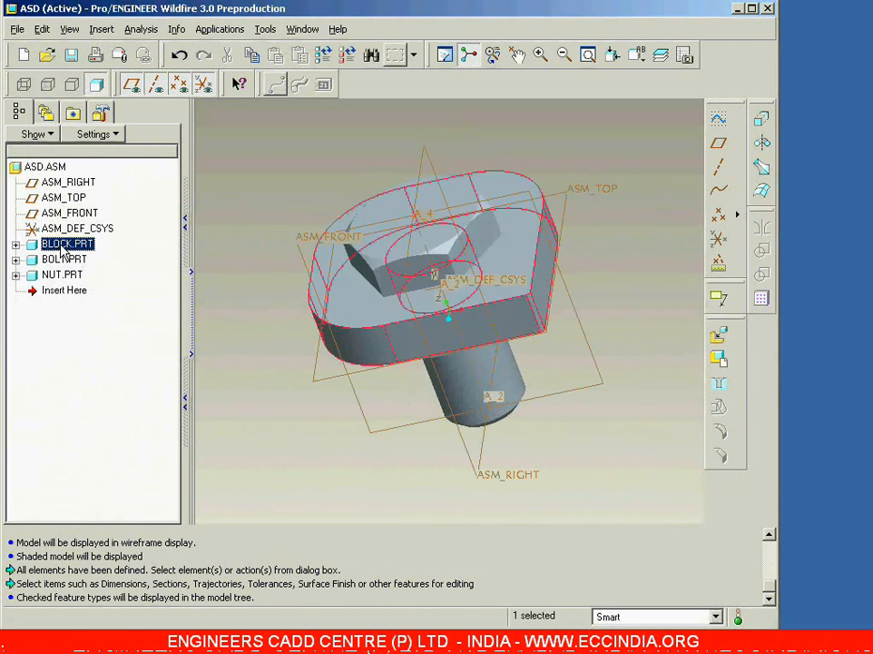
right_click(61, 254)
left_click(80, 253)
mouse_move(255, 296)
middle_mouse_down()
mouse_move(260, 328)
mouse_move(255, 296)
mouse_move(255, 307)
middle_mouse_up()
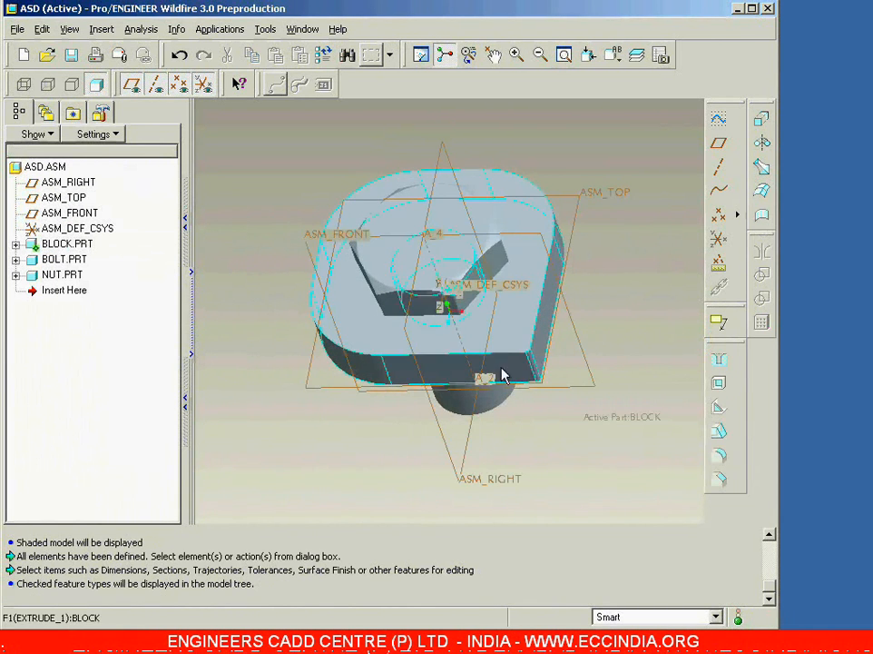
Step: Redefine the block's Round 1 feature, enlarging the small round at the near corner to a radius of 90
left_click(15, 243)
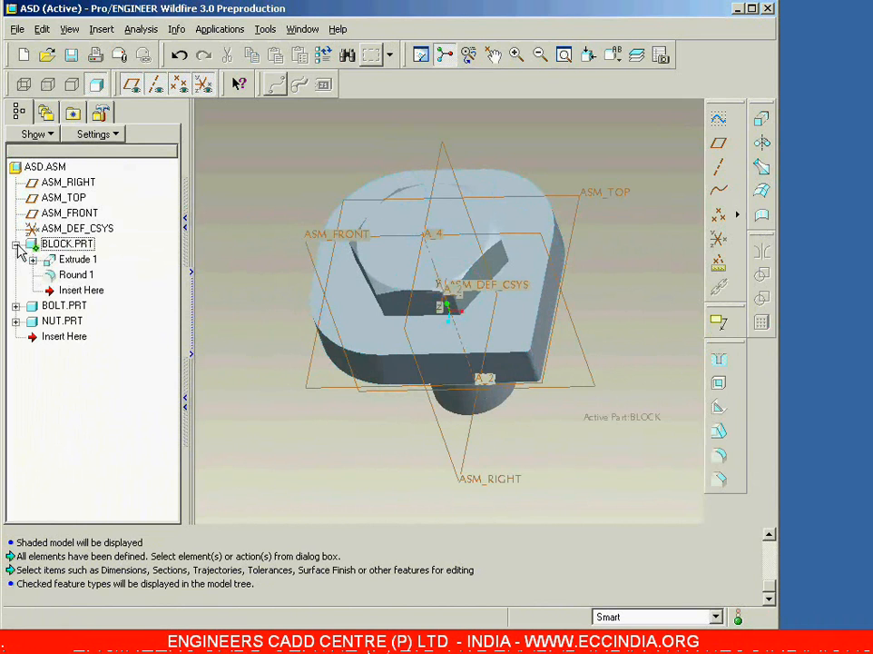
left_click(75, 274)
right_click(74, 275)
left_click(132, 363)
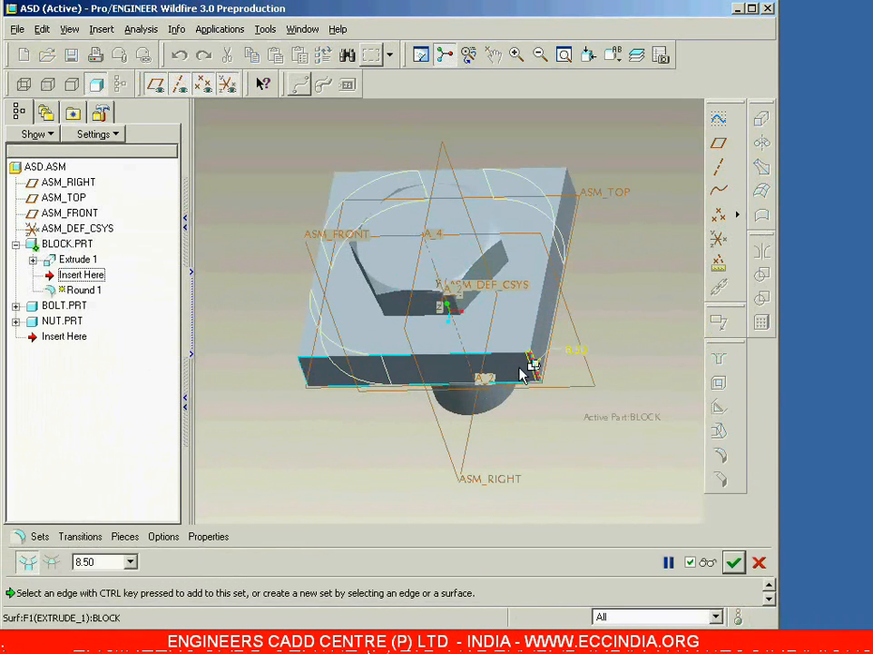
left_click_drag(535, 367, 561, 343)
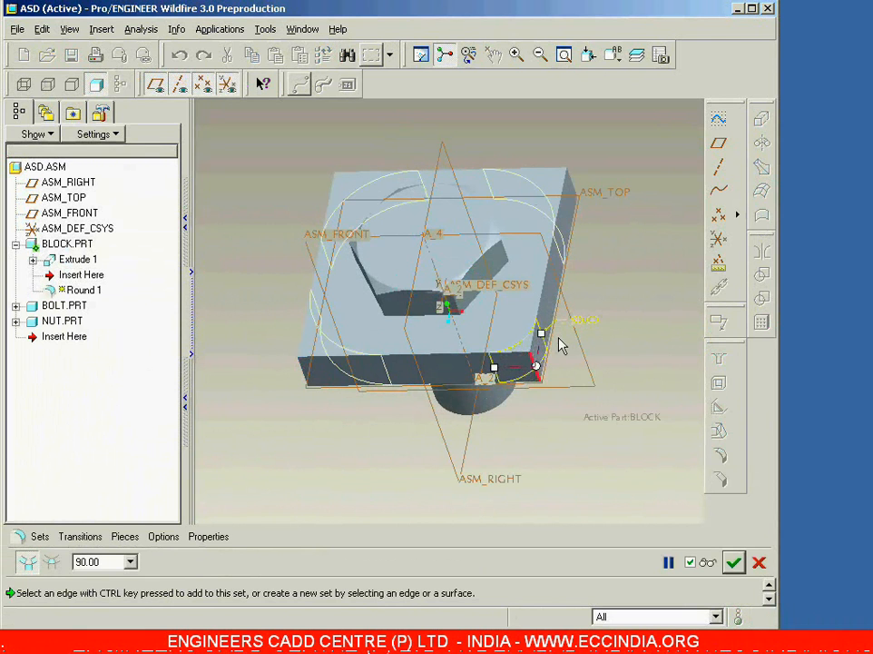
left_click(708, 561)
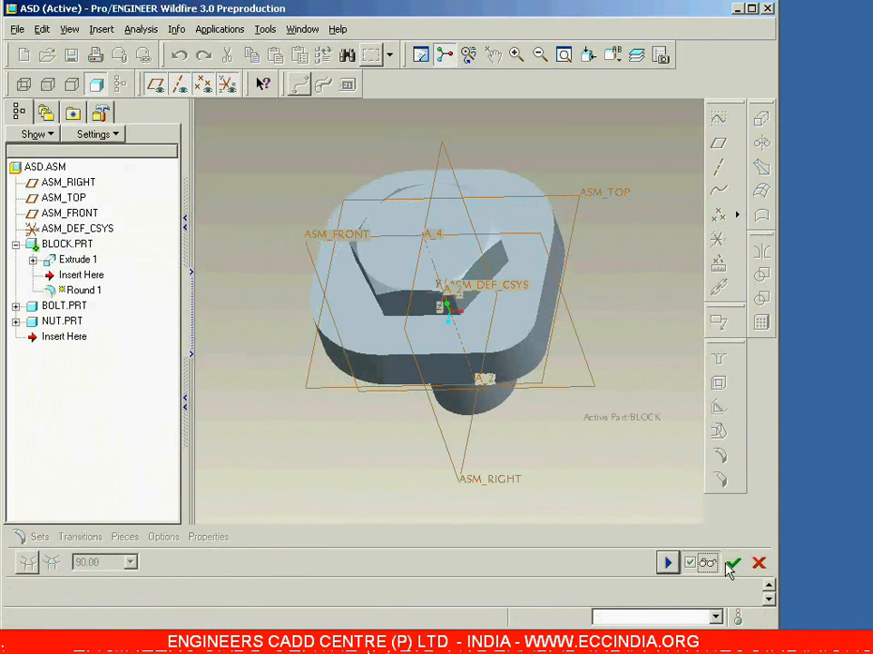
left_click(642, 475)
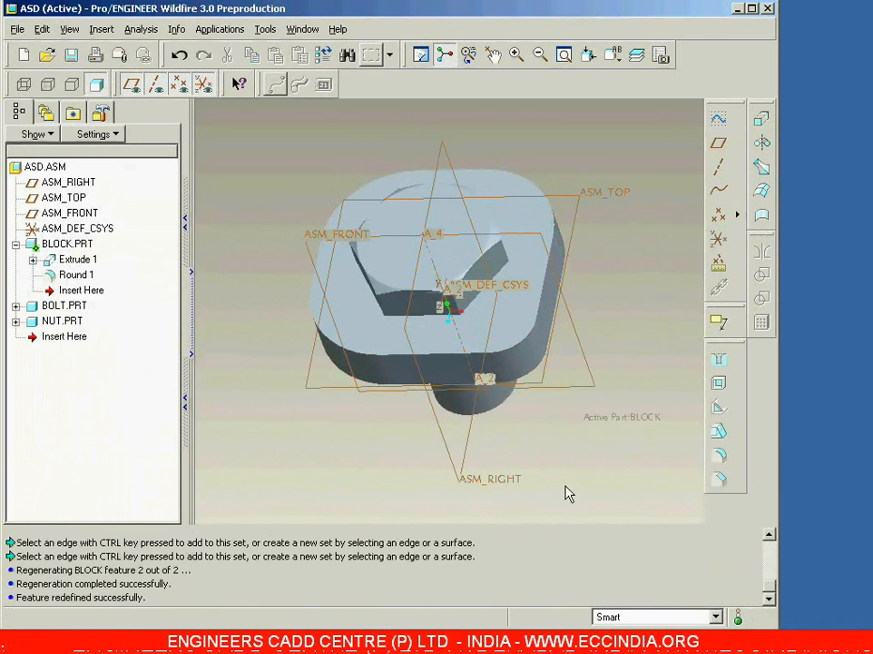
Step: Reactivate the top-level assembly ASD.ASM and collapse the feature list of BLOCK.PRT
left_click(46, 167)
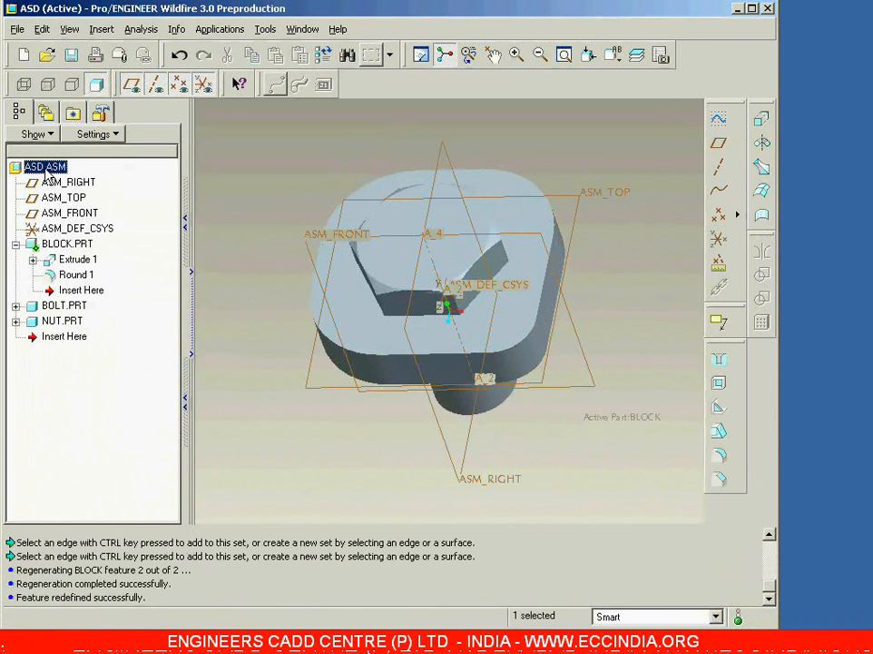
right_click(46, 169)
left_click(77, 177)
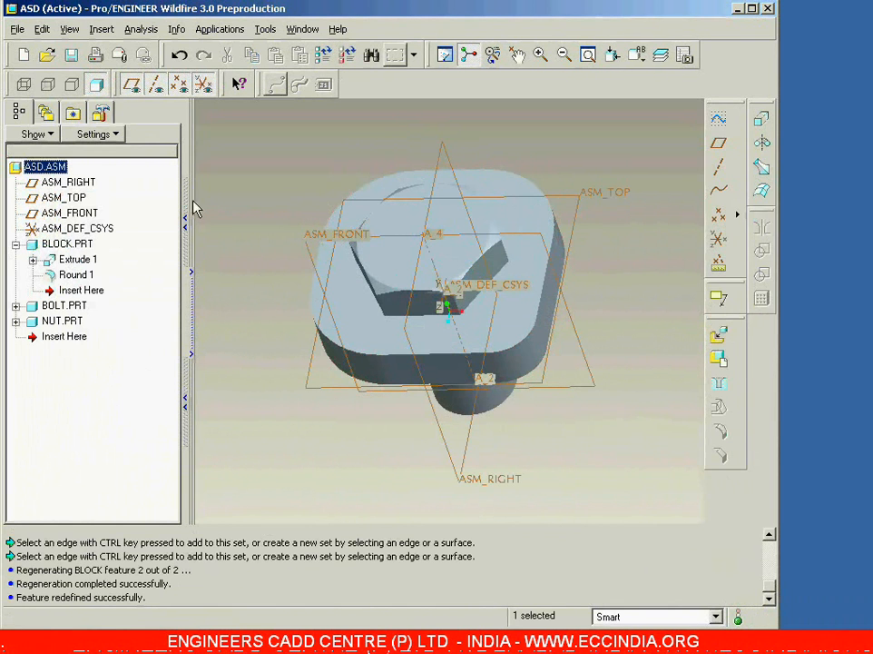
left_click(256, 204)
left_click(15, 244)
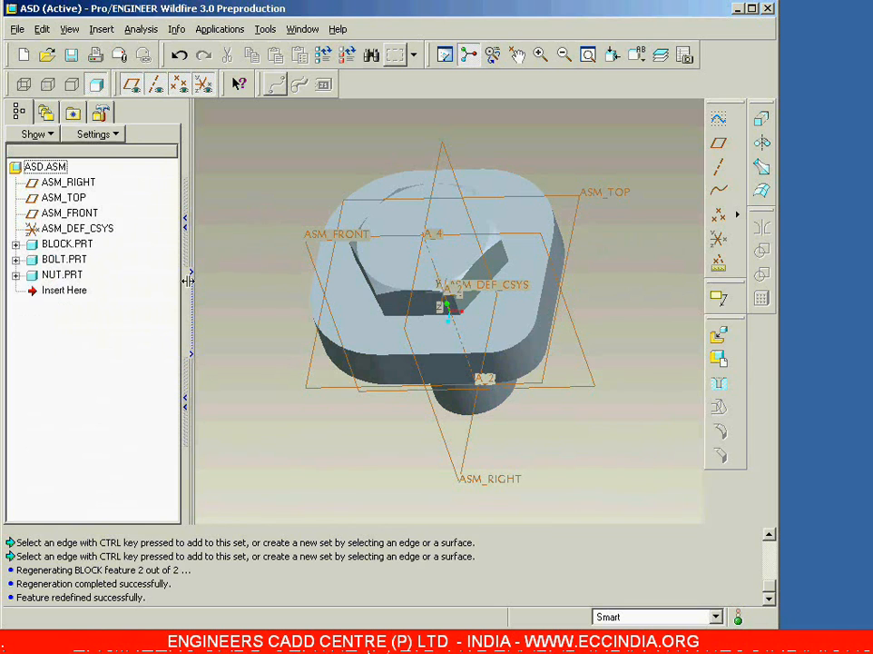
mouse_move(287, 270)
middle_mouse_down()
mouse_move(304, 147)
mouse_move(289, 265)
mouse_move(326, 152)
mouse_move(284, 242)
mouse_move(282, 284)
middle_mouse_up()
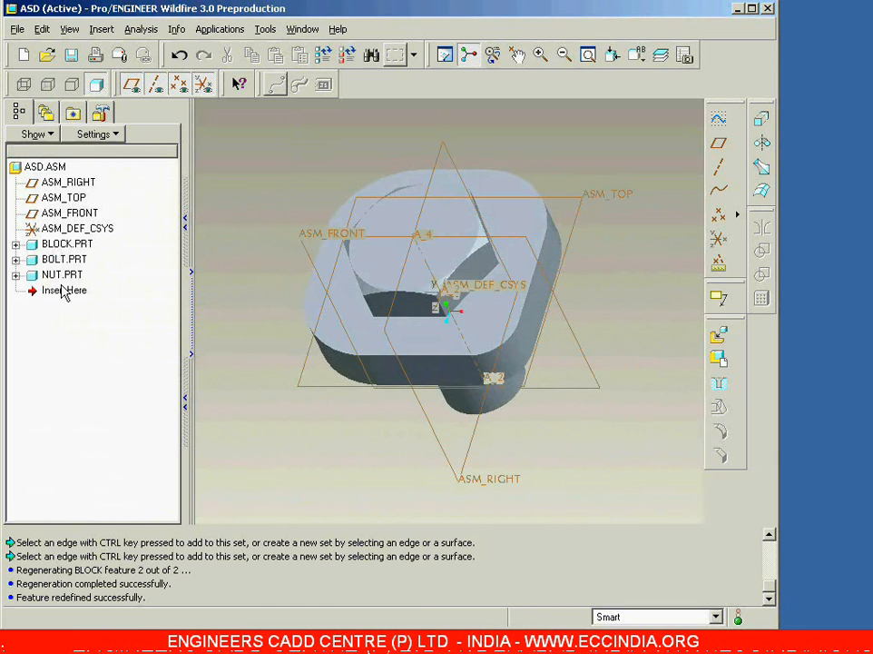
Step: Save the assembly ASD.ASM in My Documents and close its window
left_click(71, 56)
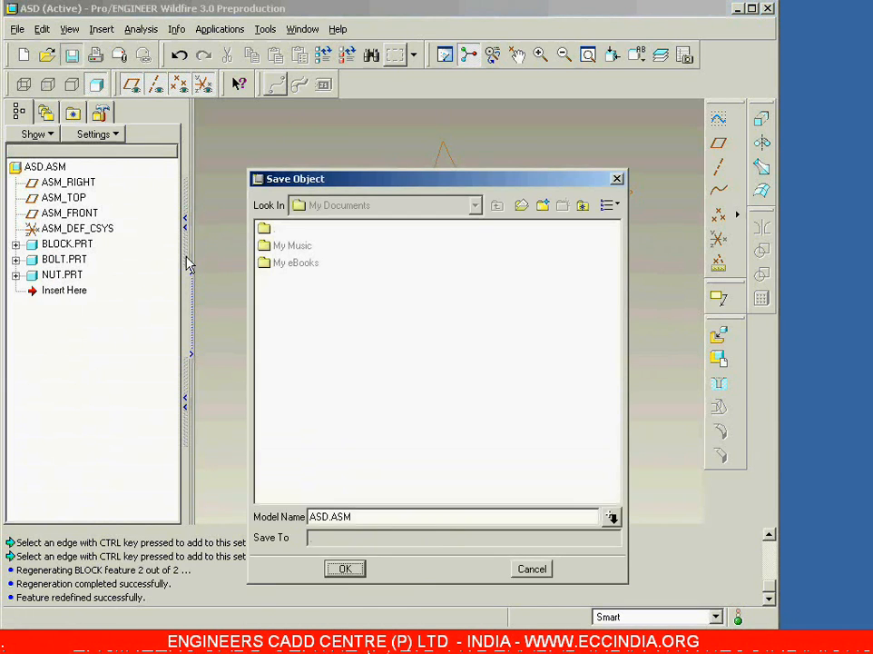
left_click(344, 568)
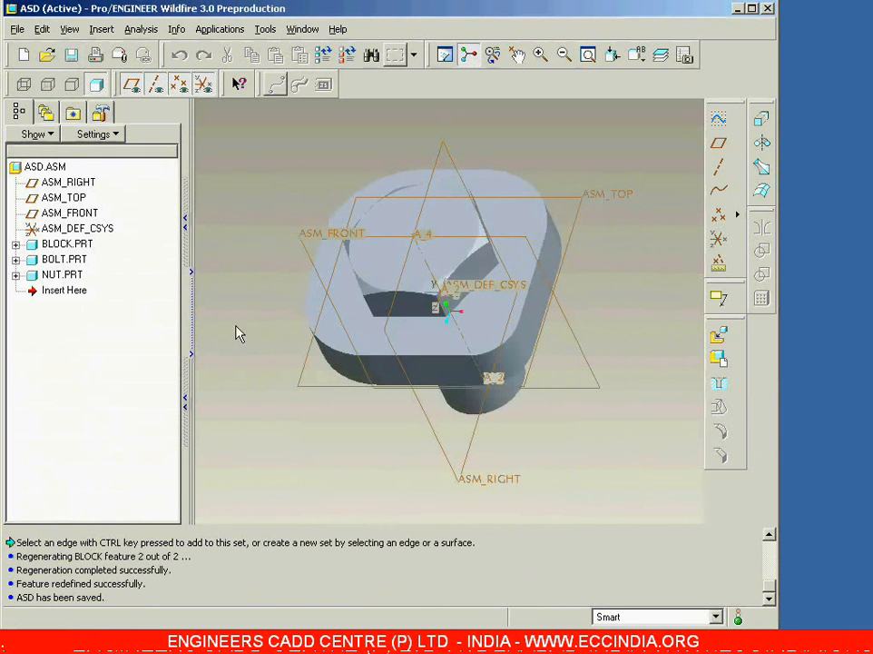
left_click(302, 30)
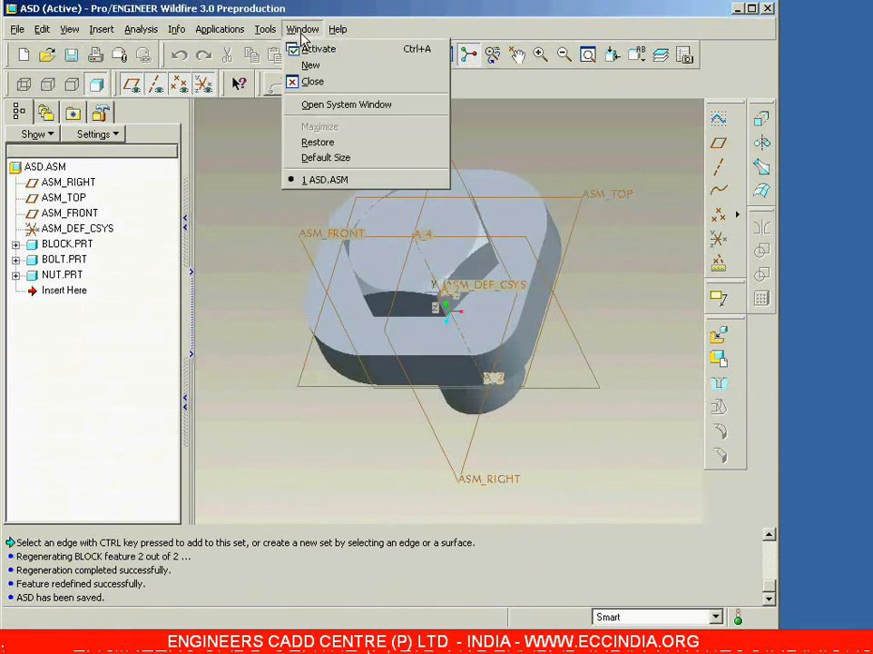
left_click(310, 84)
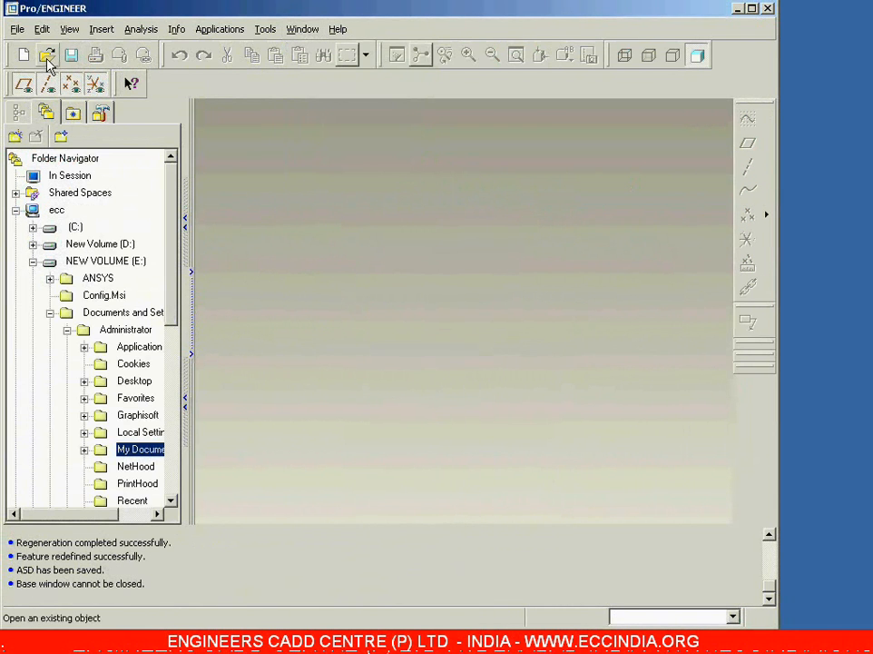
Step: Browse My Documents for files to open and examine the saved assembly asd.asm and its block, bolt and nut part files
left_click(17, 29)
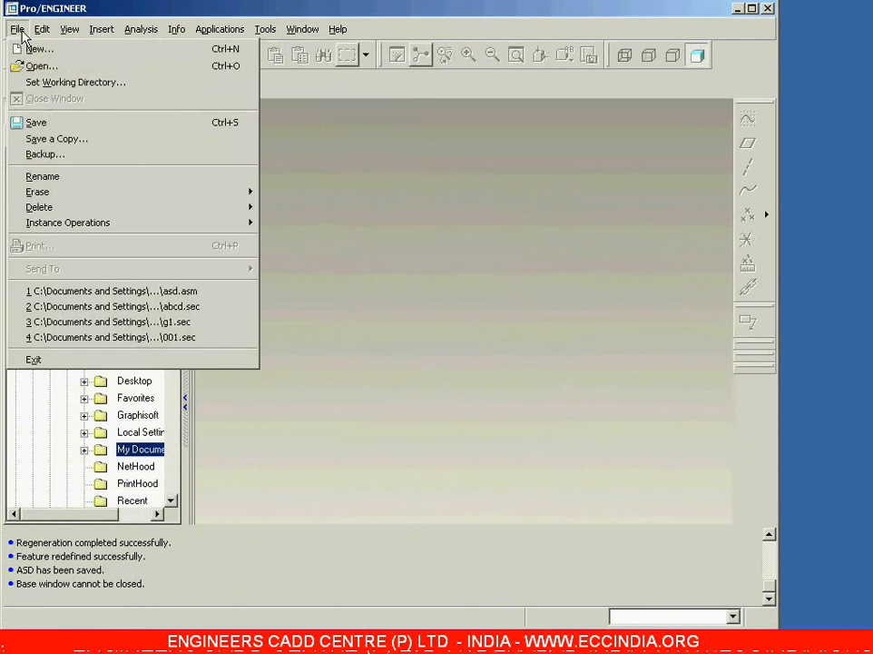
left_click(39, 66)
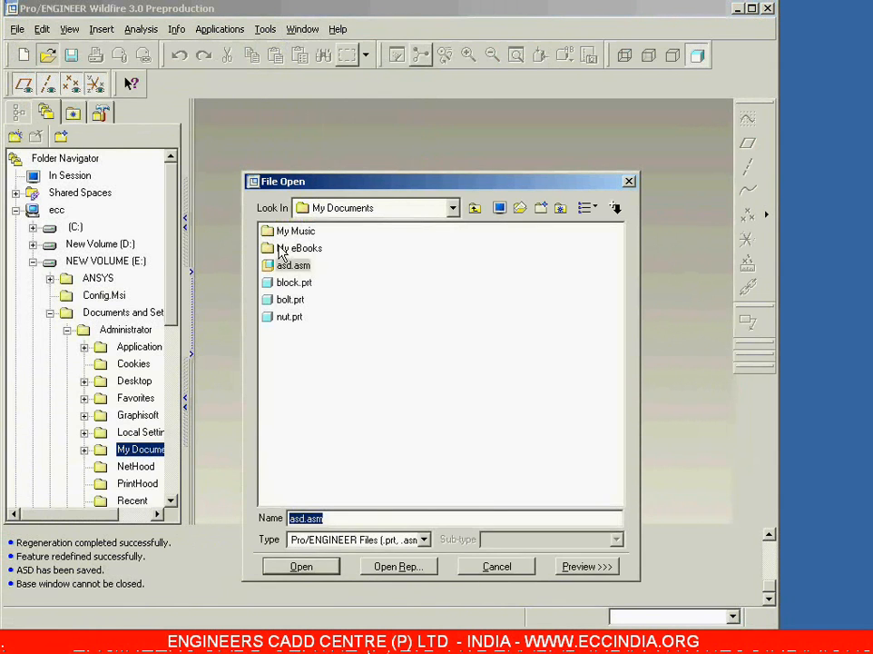
left_click_drag(395, 174, 386, 130)
left_click(287, 221)
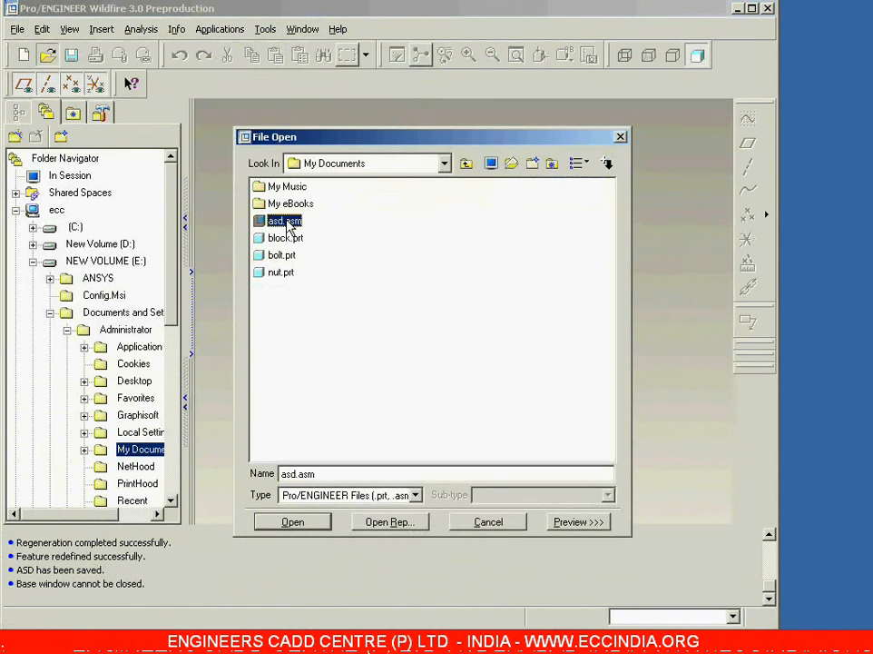
left_click(284, 239)
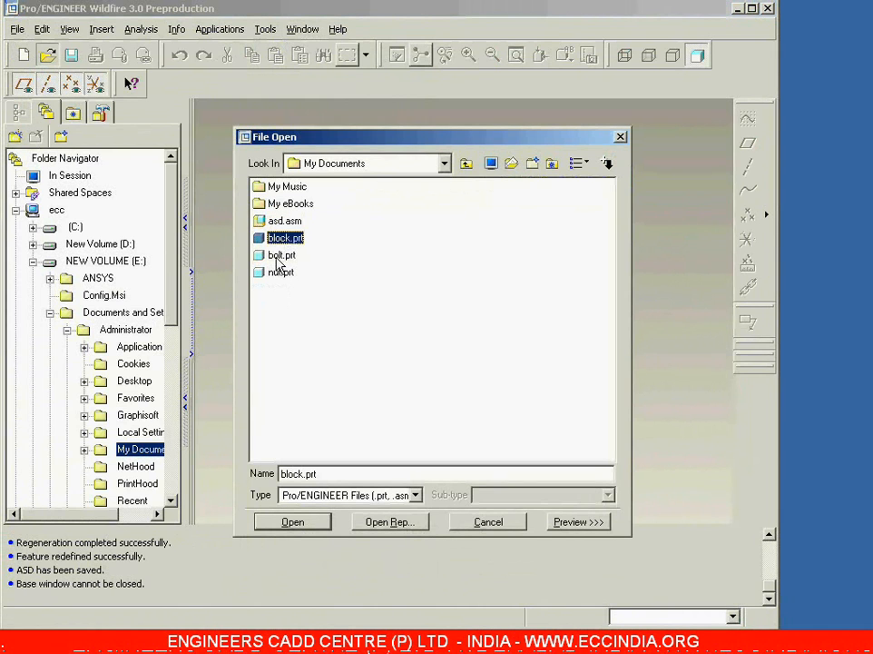
left_click(280, 256)
left_click(280, 272)
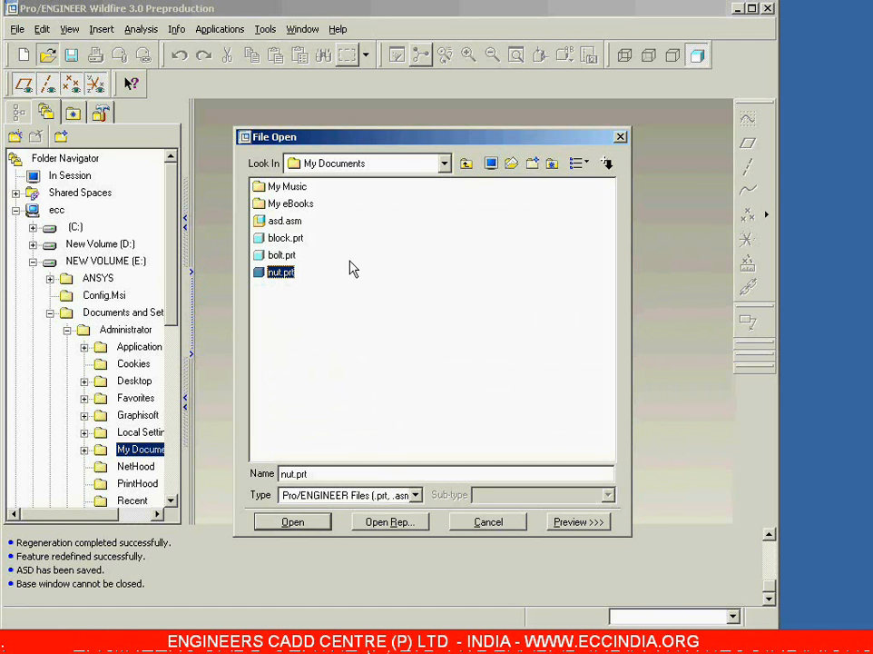
left_click(288, 223)
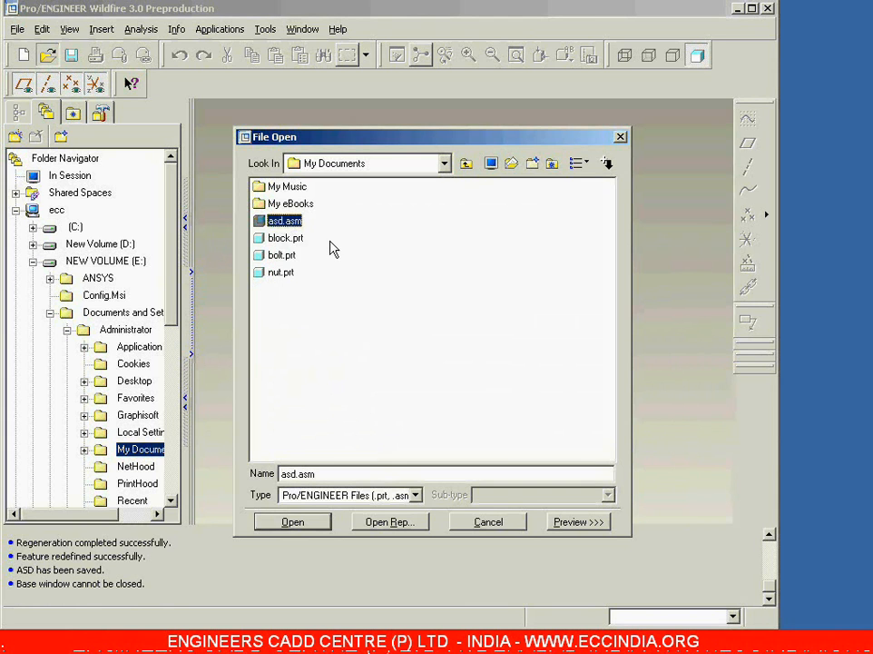
left_click(284, 239)
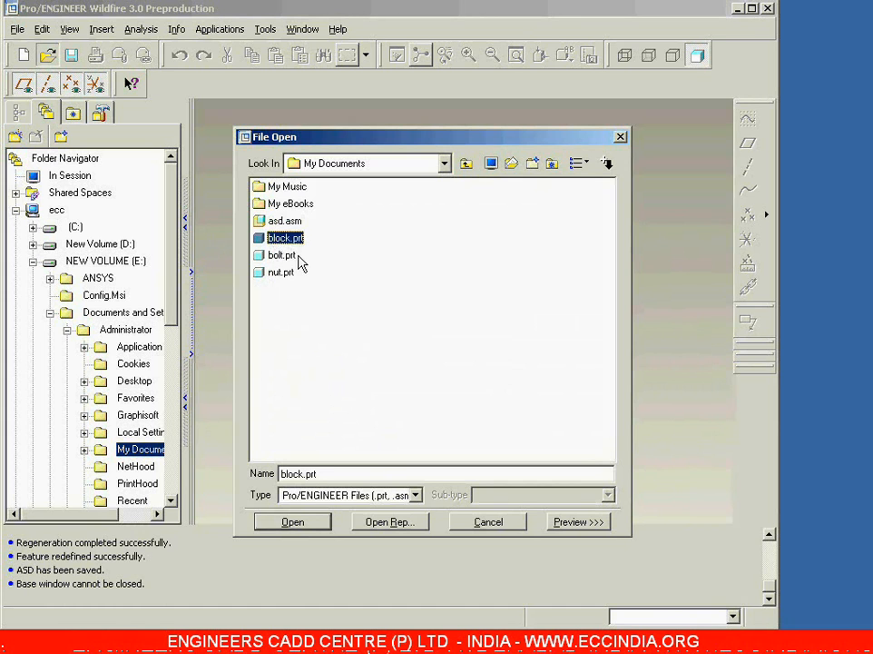
left_click(278, 260)
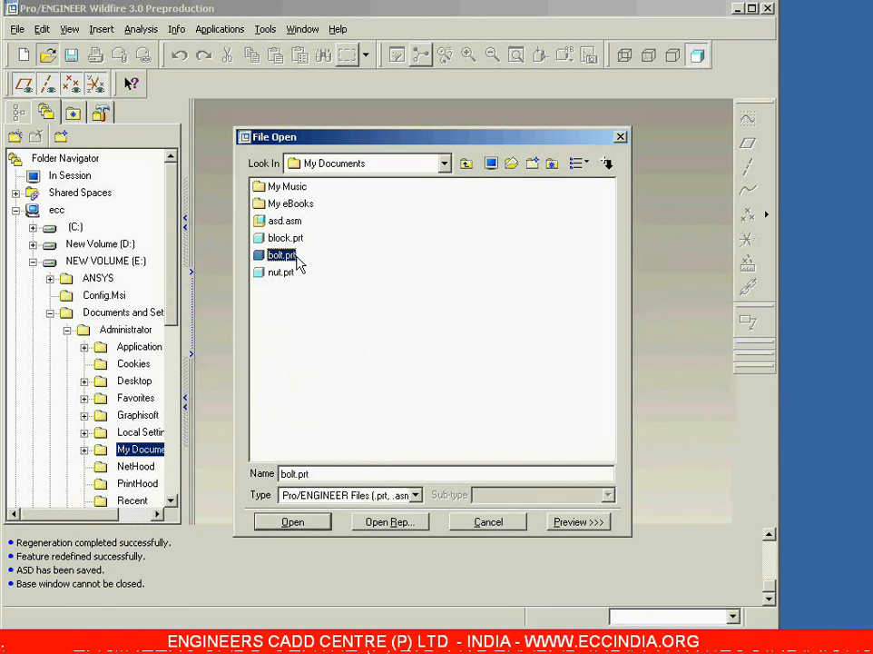
left_click(282, 274)
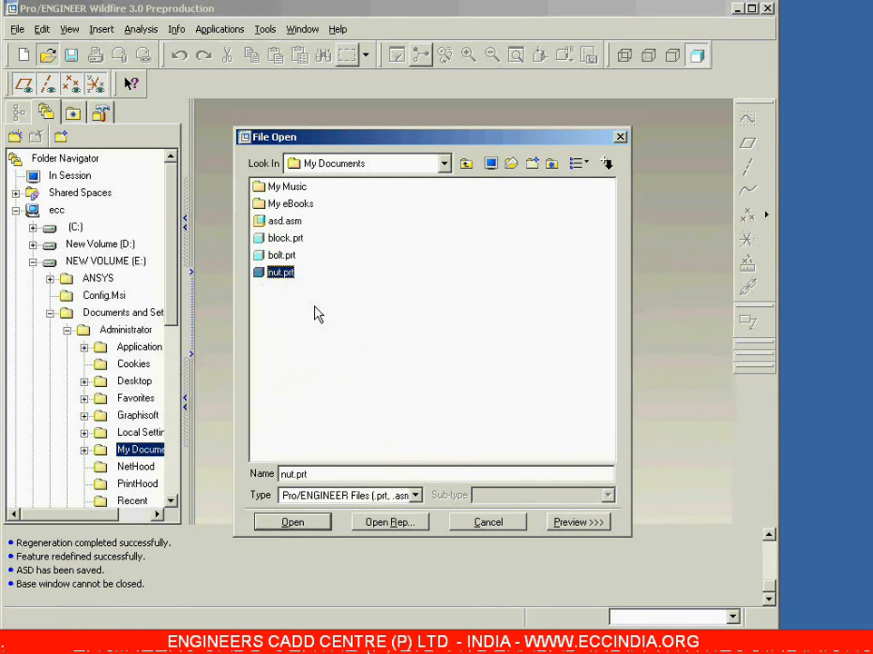
Step: Open the assembly asd.asm to view the saved model, and close its window
left_click(308, 222)
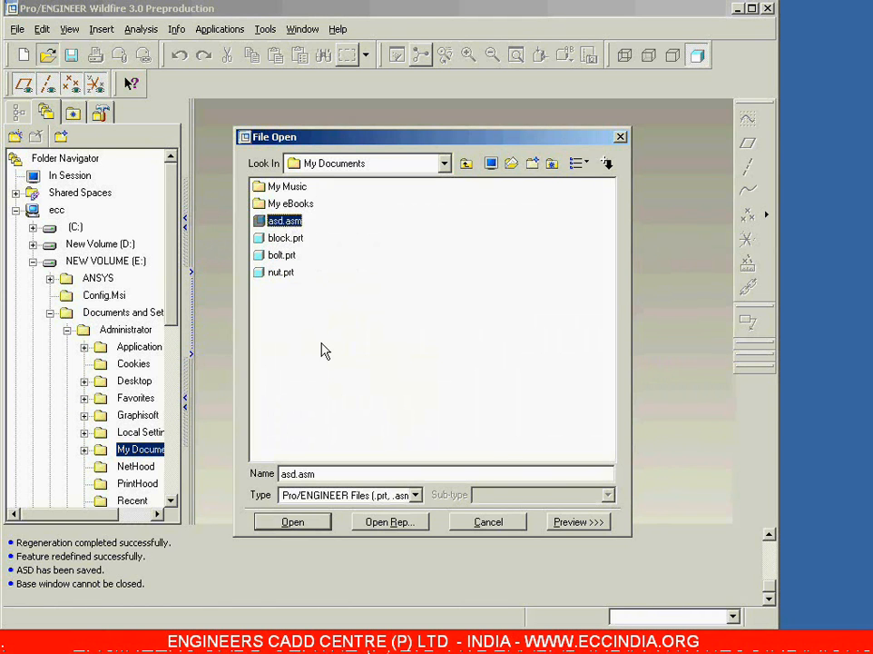
left_click(306, 523)
middle_click_drag(281, 343, 296, 318)
left_click(302, 29)
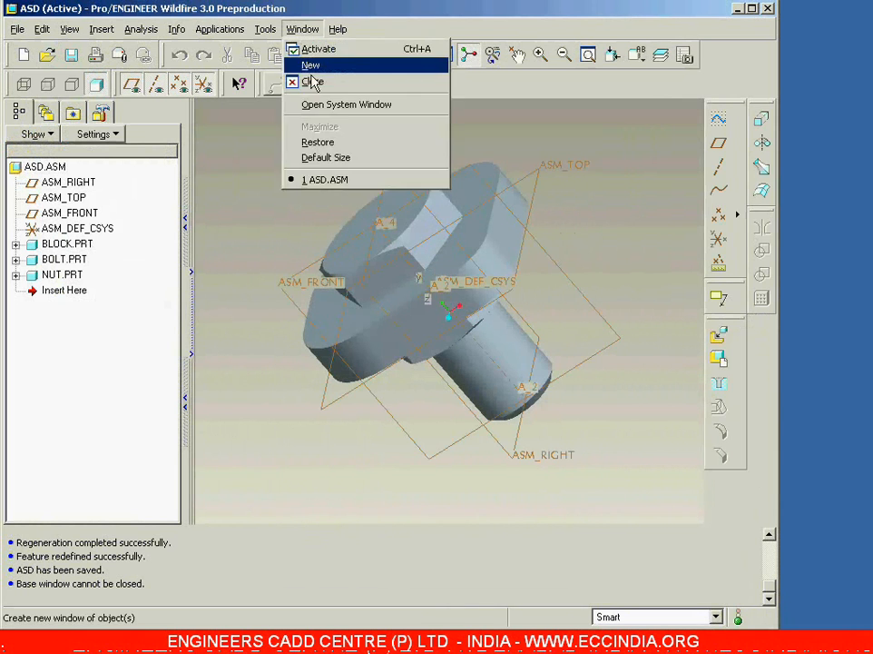
left_click(312, 81)
Step: Open block.prt to check its geometry and feature list, and close its window
left_click(48, 55)
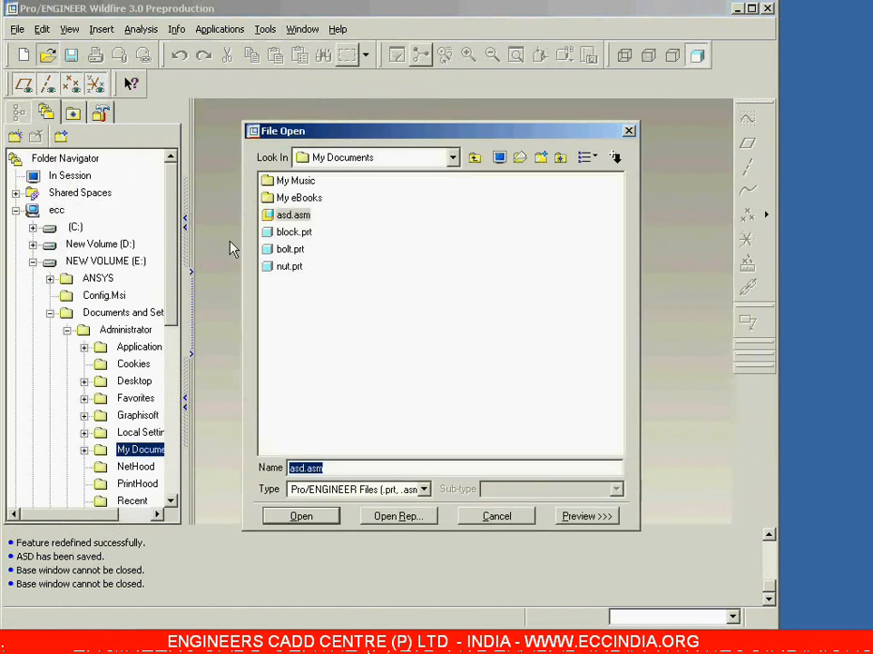
left_click(293, 234)
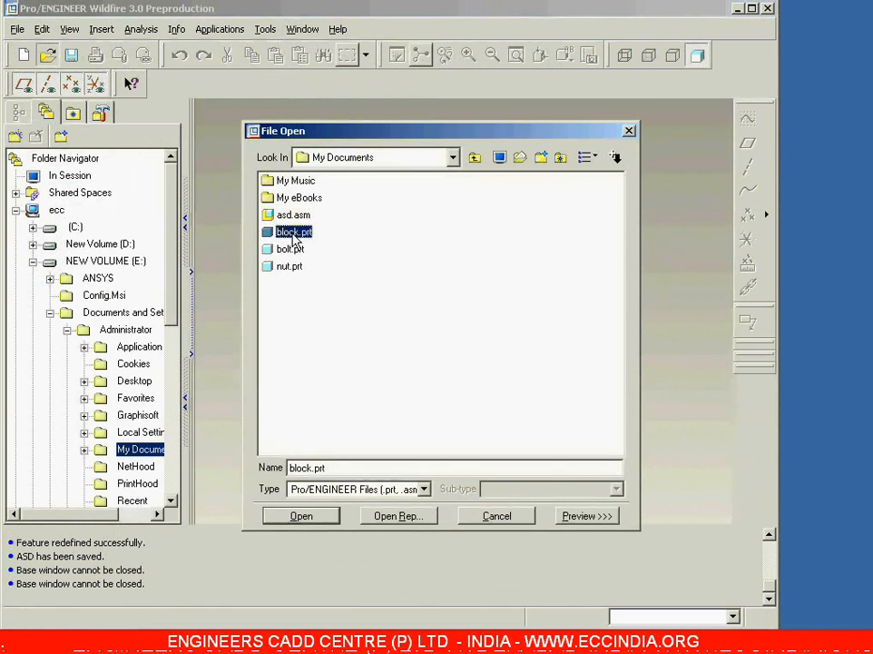
left_click(302, 514)
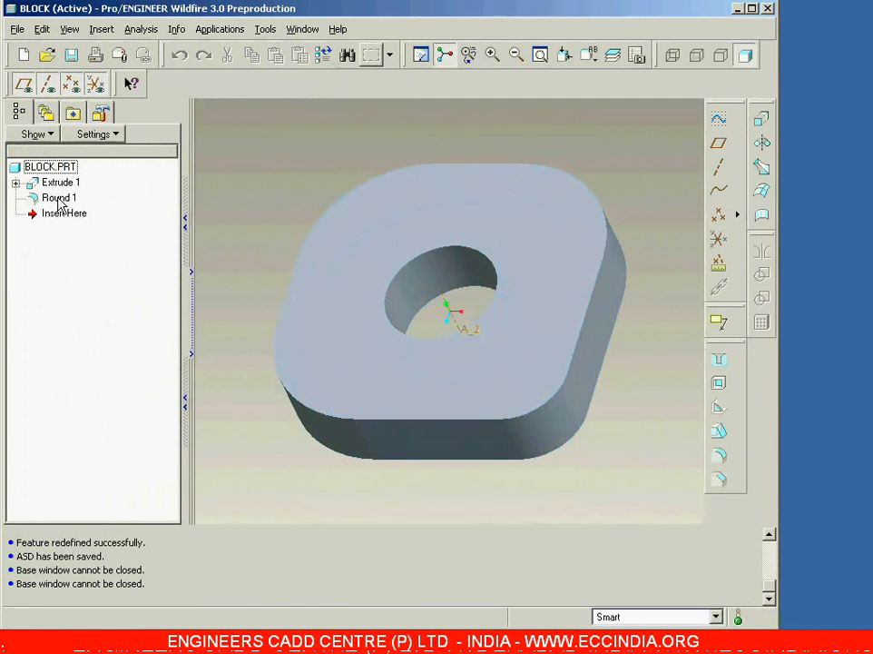
left_click(309, 30)
left_click(315, 82)
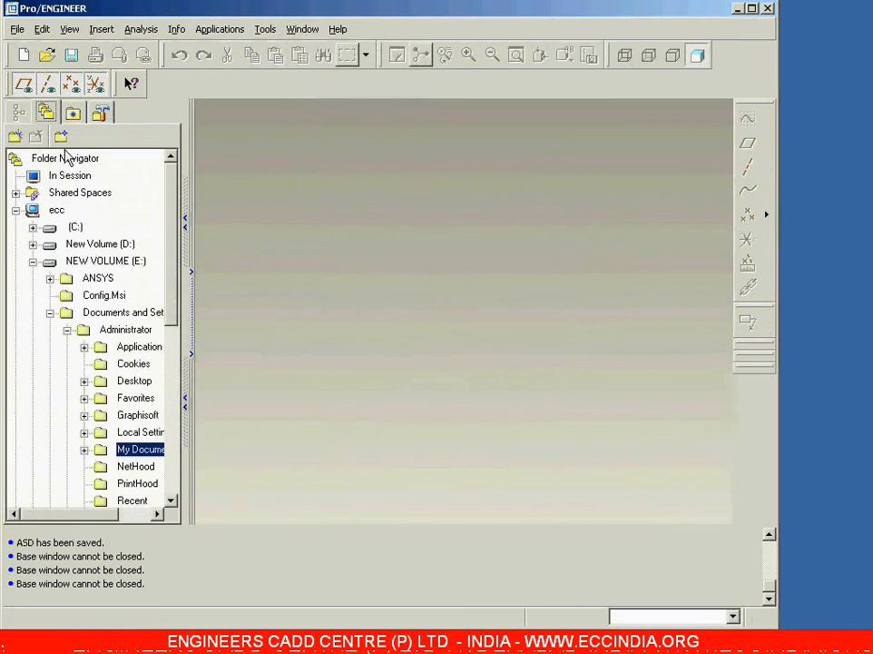
Step: Open bolt.prt from My Documents and inspect the bolt down to the chamfered end of its shank
left_click(47, 55)
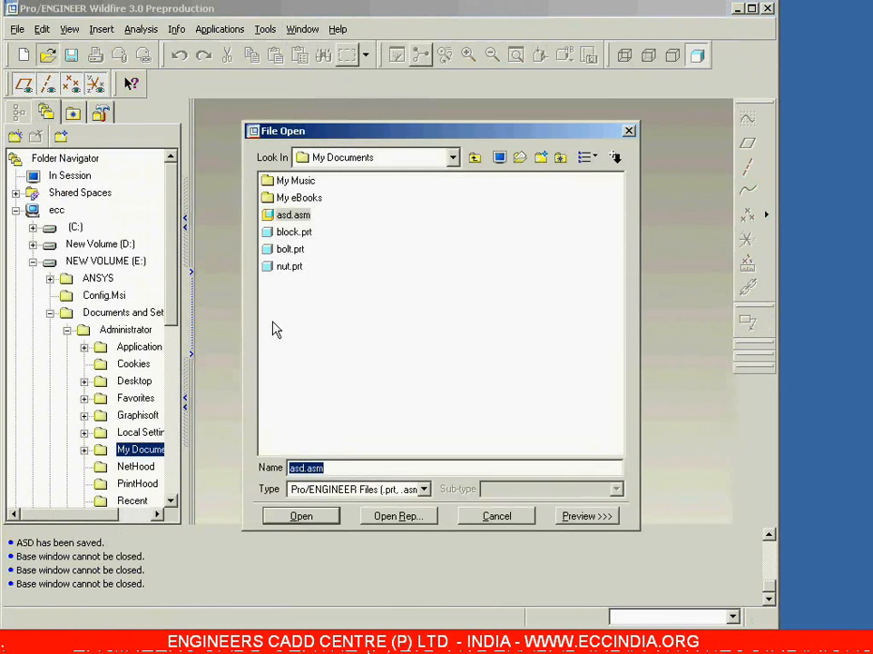
left_click(290, 249)
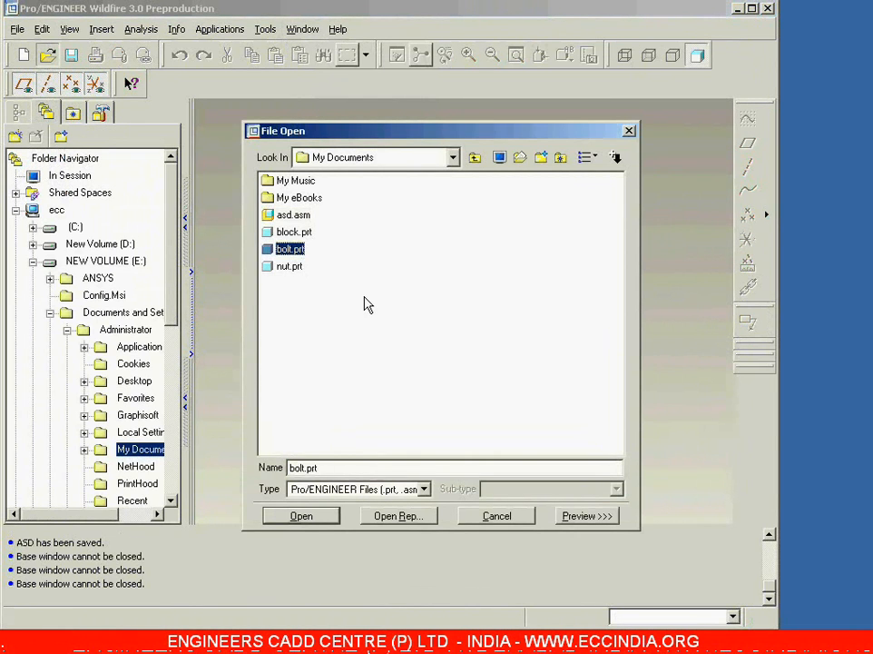
left_click(301, 516)
middle_click_drag(303, 392, 599, 212)
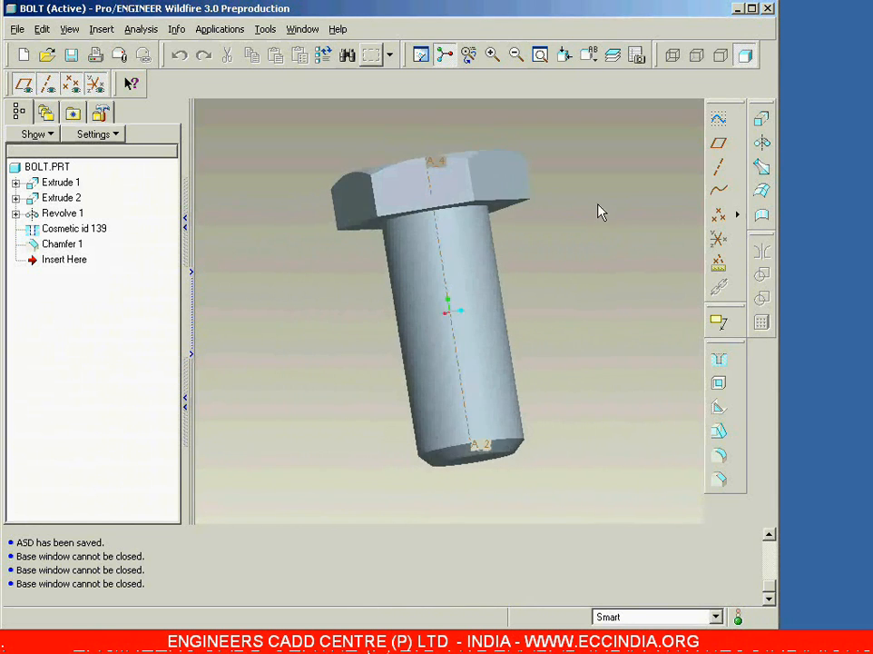
middle_click_drag(570, 277, 526, 230)
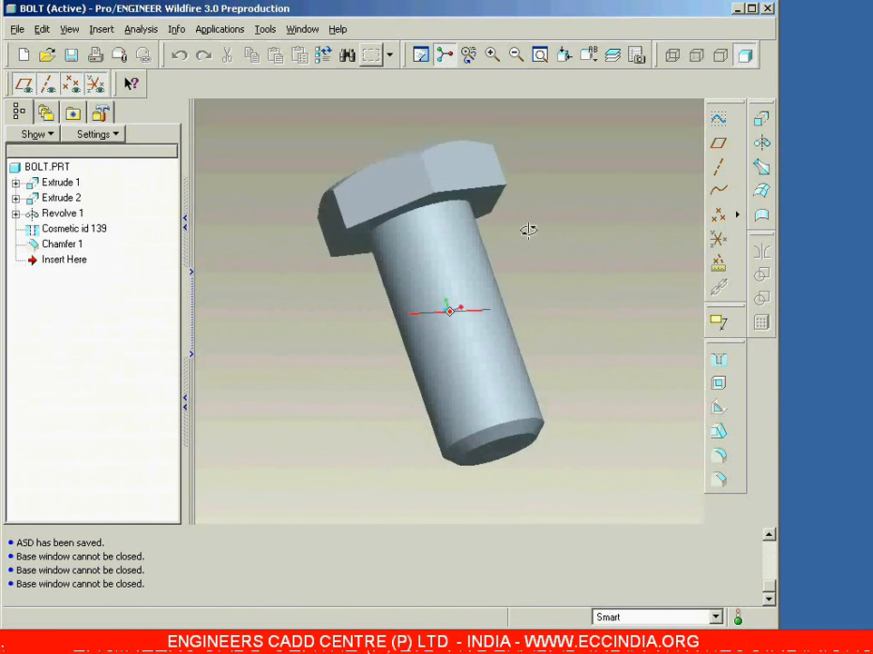
Step: Delete the Chamfer 1 feature at the free end of the bolt's shank
left_click(506, 426)
key("Delete")
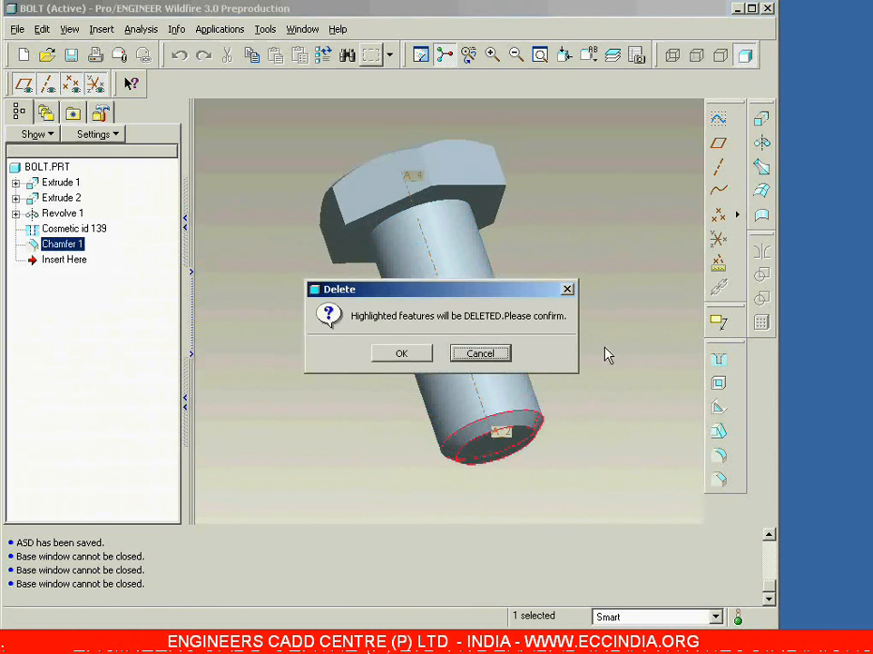
left_click(394, 357)
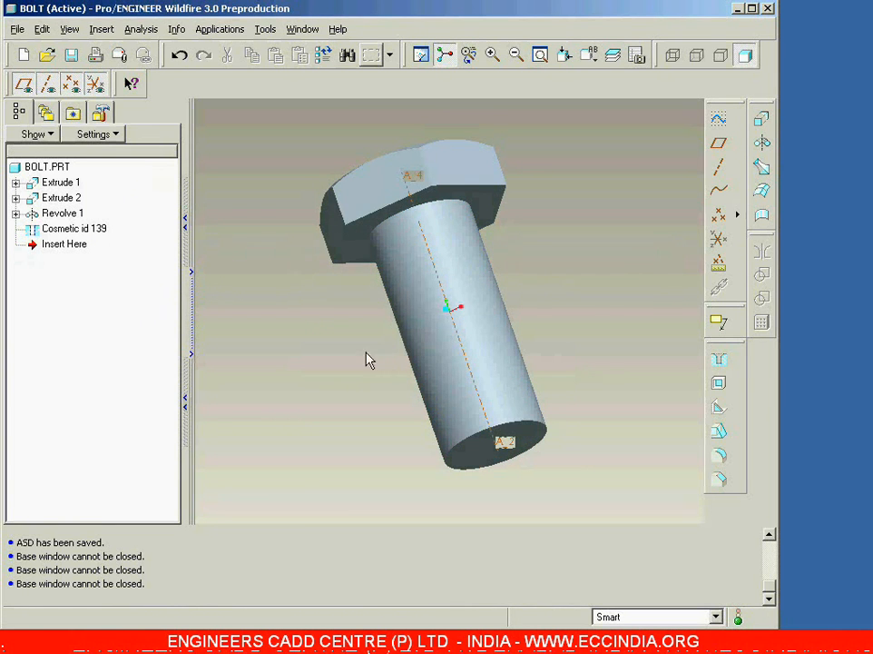
Step: Save the bolt part and close its window
left_click(70, 55)
left_click(345, 566)
left_click(302, 29)
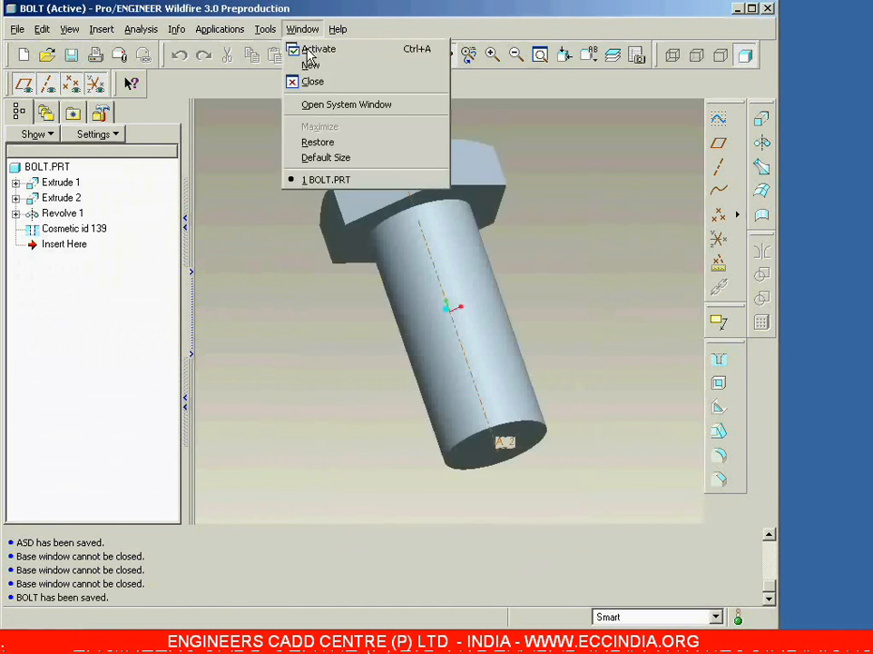
left_click(310, 80)
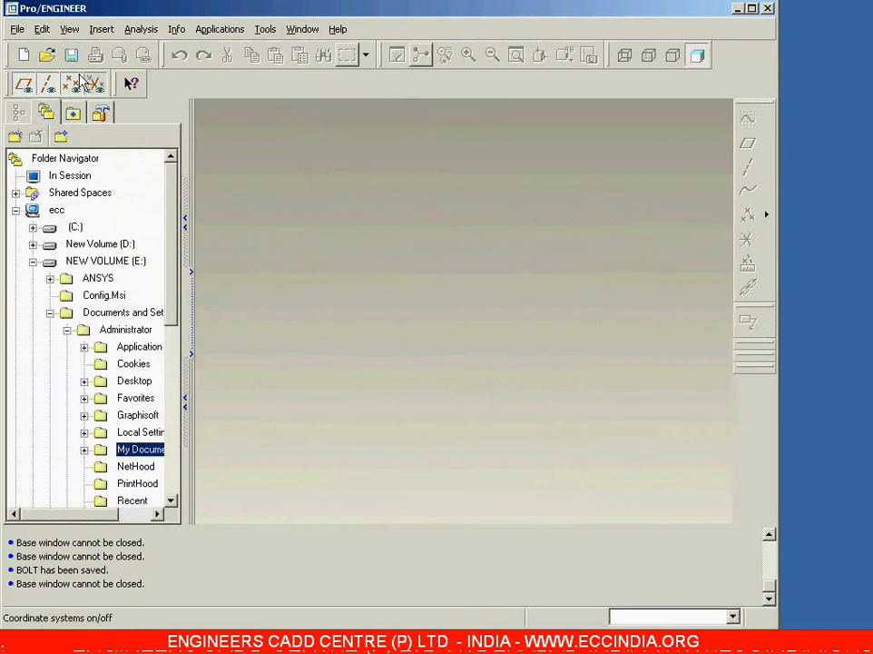
Step: Reopen the assembly asd.asm and inspect the end of the bolt's shank for the part-level change
left_click(47, 55)
left_click(283, 217)
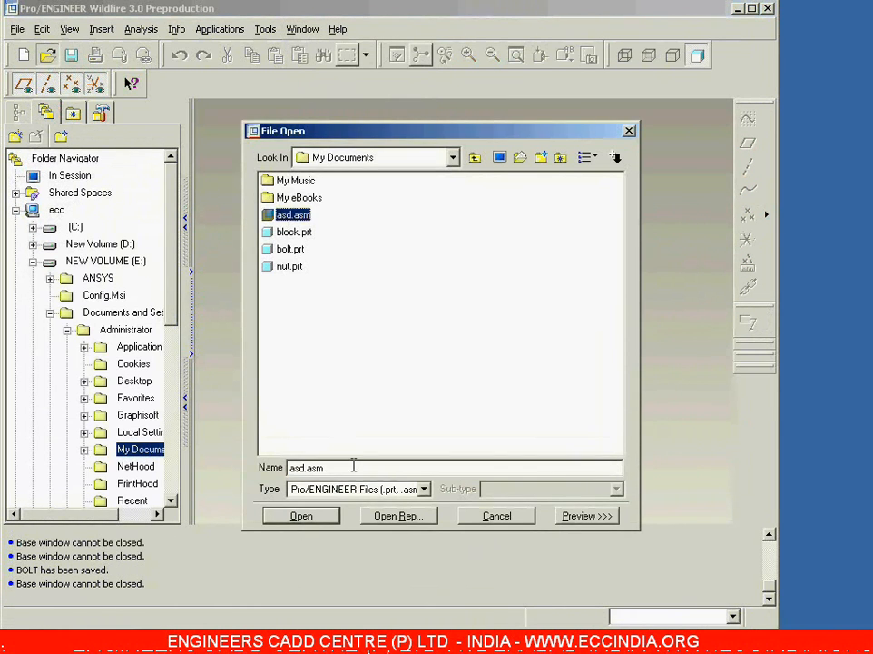
left_click(323, 517)
middle_click_drag(602, 370, 547, 474)
middle_click_drag(614, 463, 642, 359)
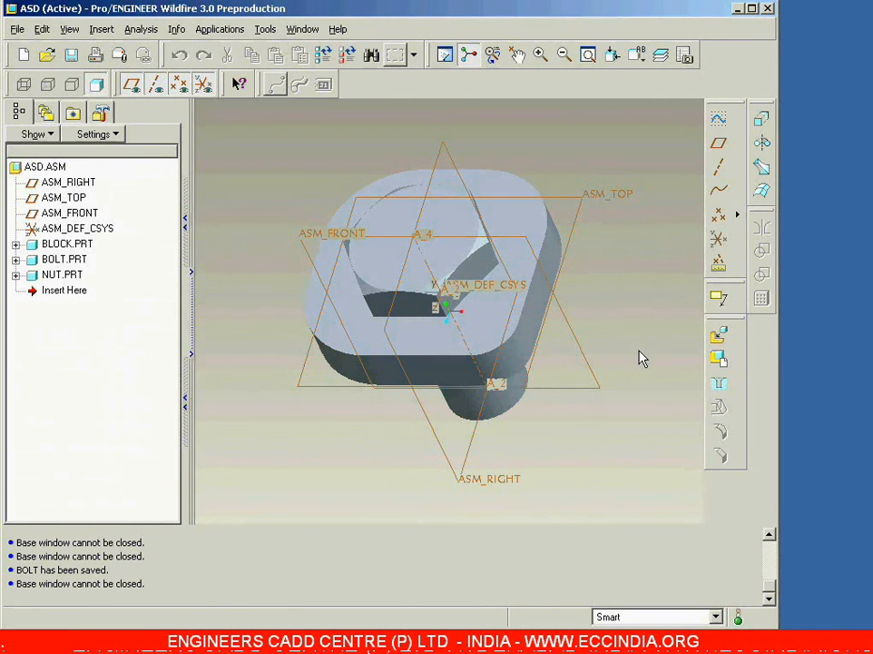
middle_click_drag(639, 351, 622, 285)
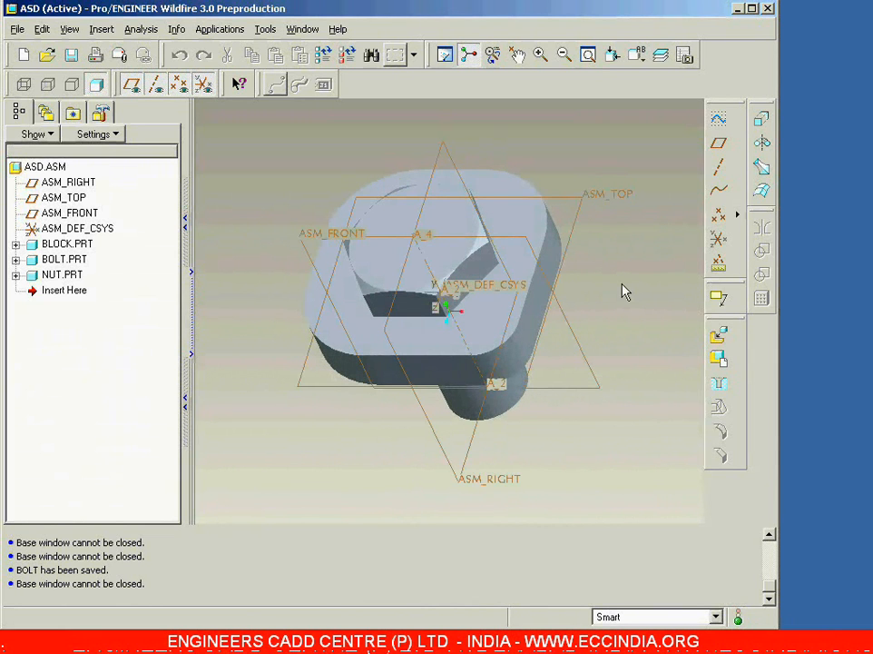